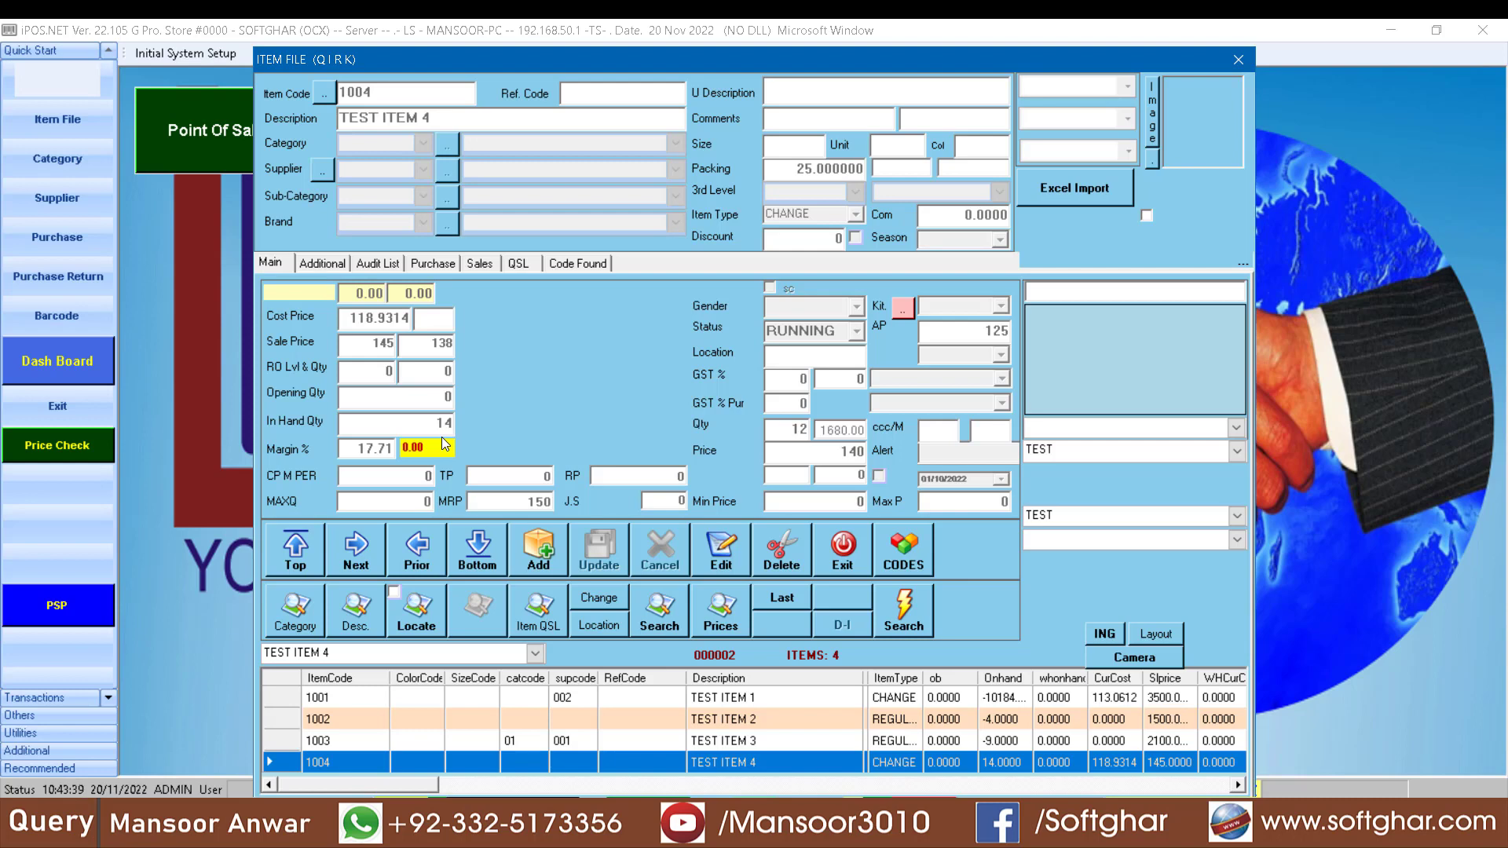
Step: Close the item file and start posting from the posting form
{"action": "left_click", "coordinate": [841, 569]}
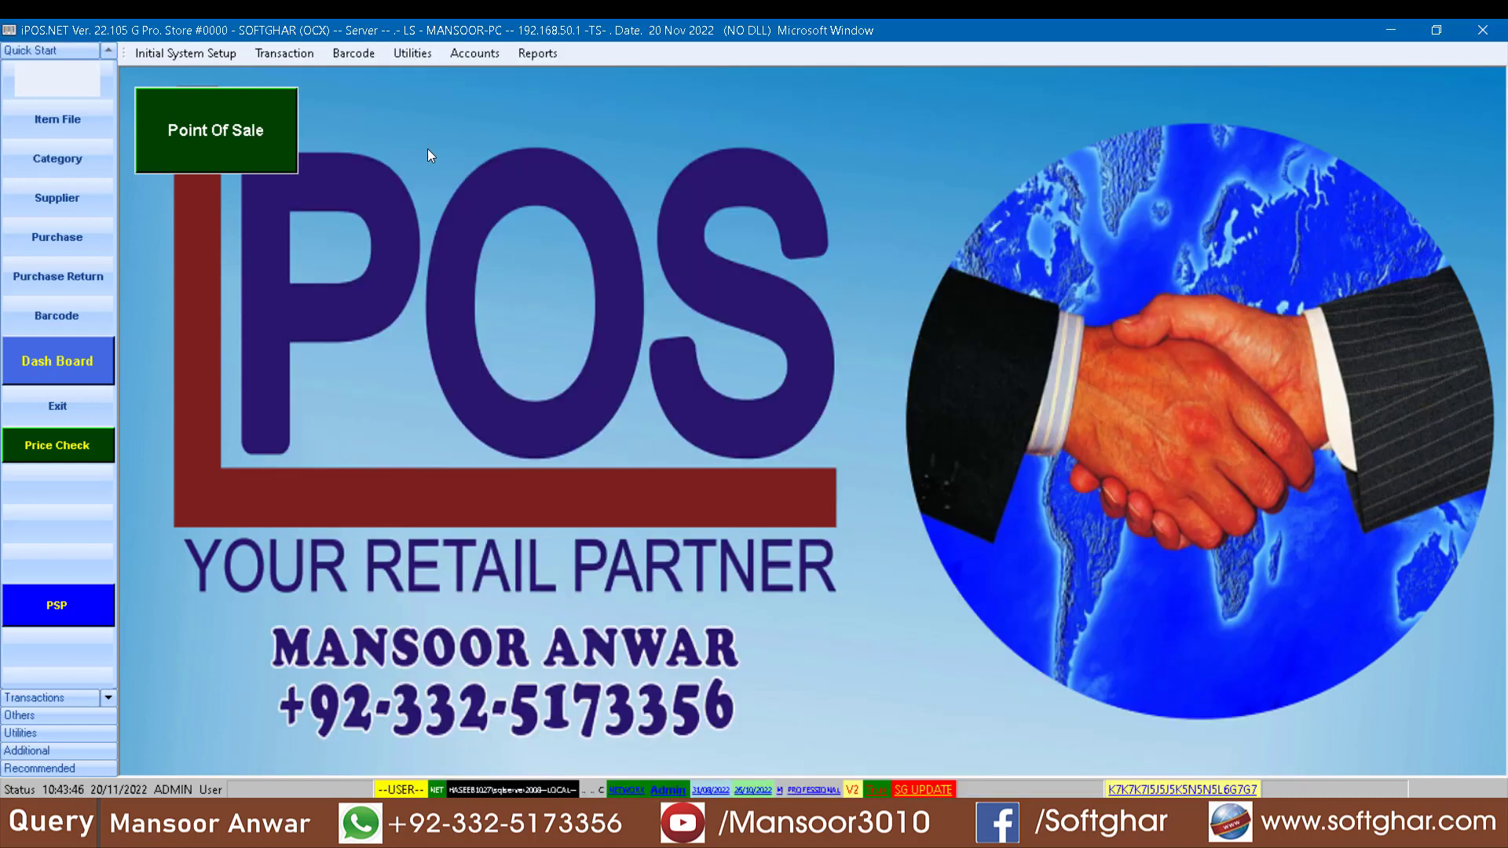
{"action": "left_click", "coordinate": [416, 59]}
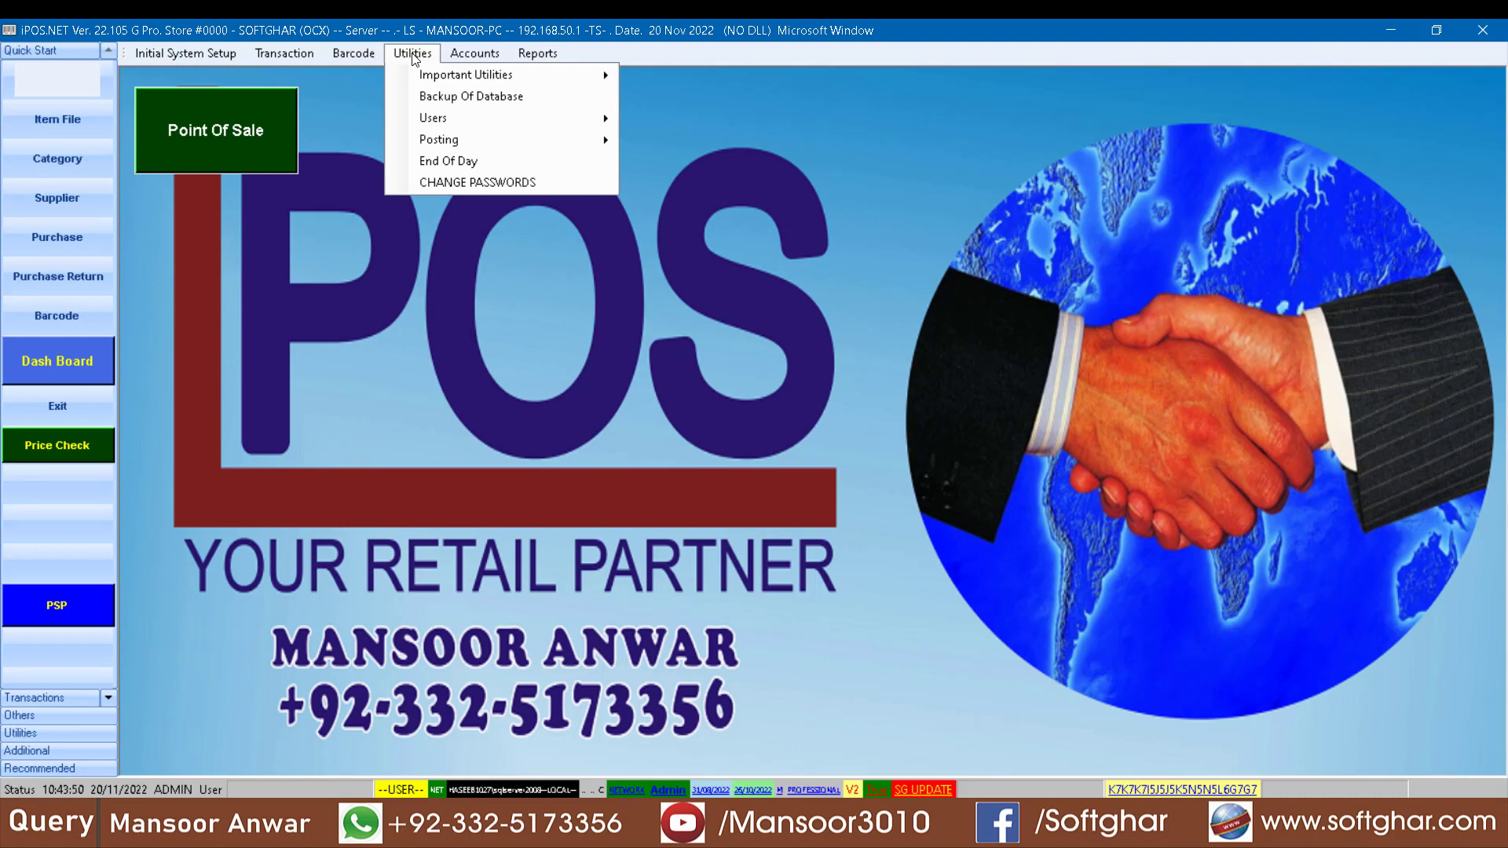
{"action": "mouse_move", "coordinate": [473, 143]}
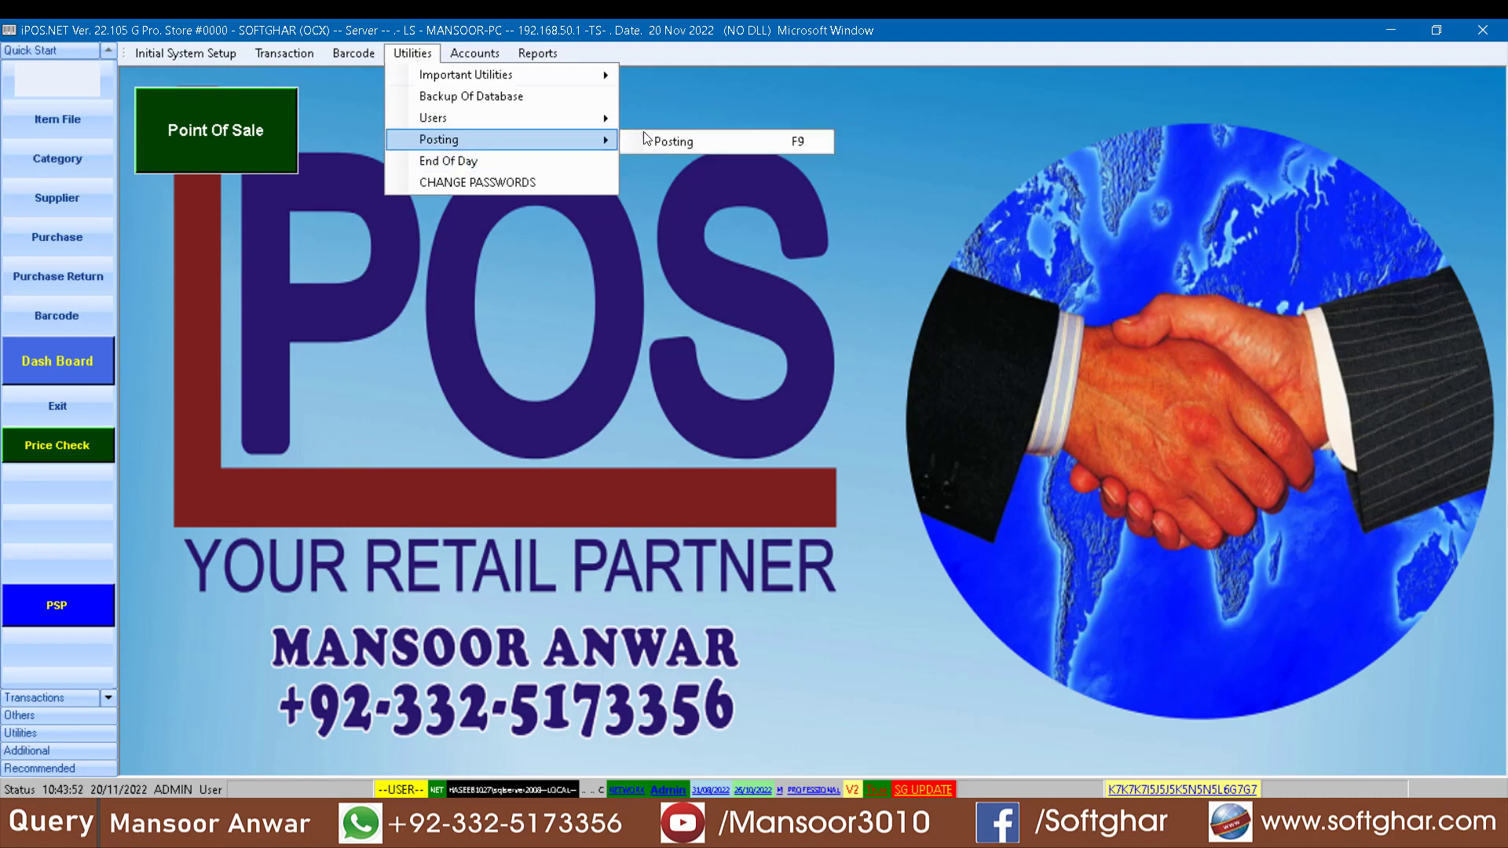
{"action": "left_click", "coordinate": [670, 143]}
{"action": "left_click", "coordinate": [681, 368]}
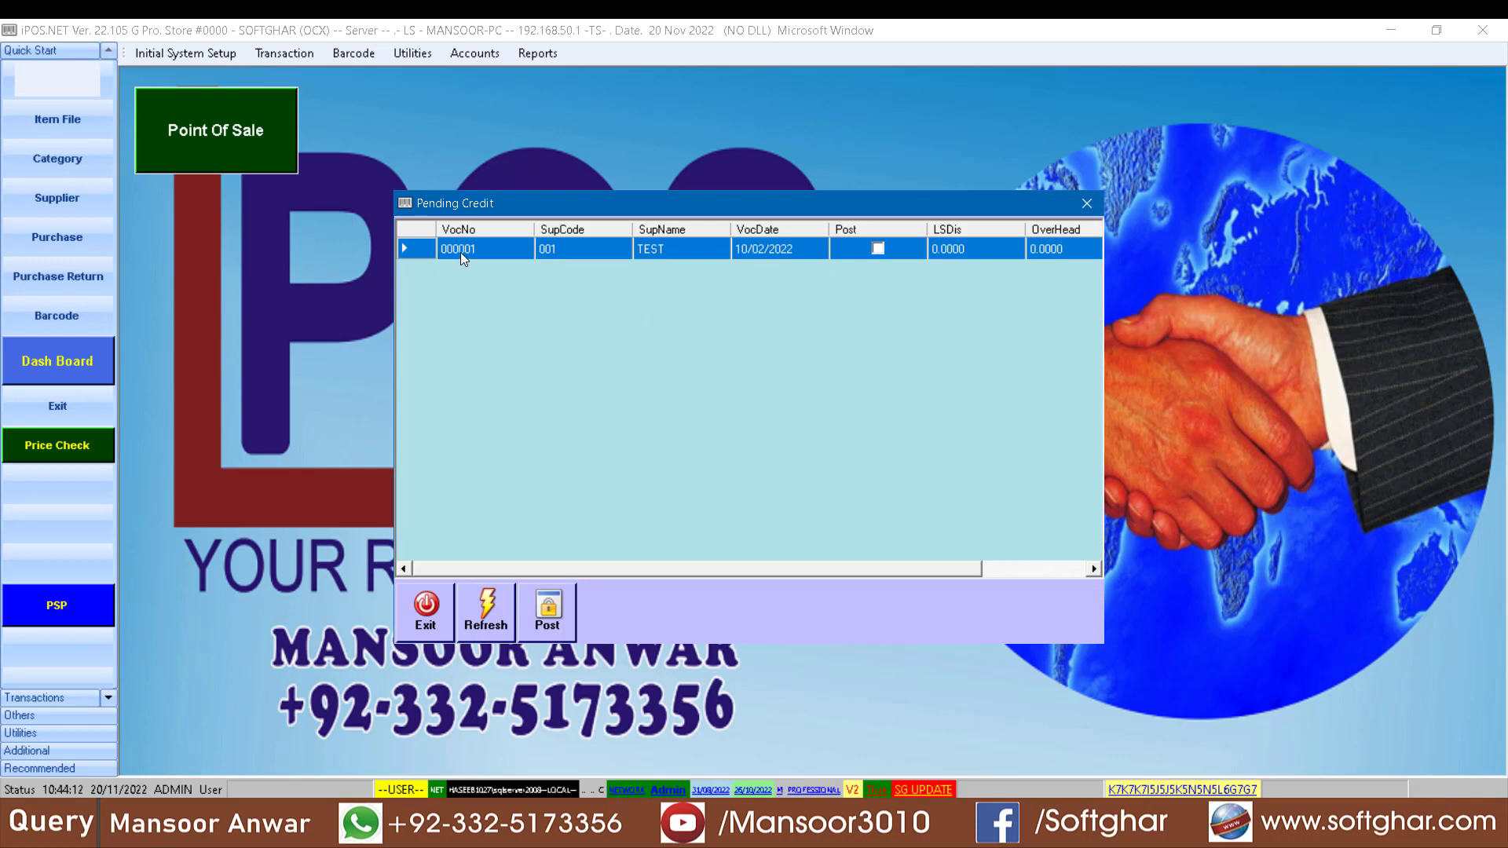
Step: Post the pending credit voucher of supplier TEST and run the posting process to completion
{"action": "left_click", "coordinate": [540, 625]}
{"action": "left_click", "coordinate": [817, 496]}
{"action": "left_click", "coordinate": [483, 620]}
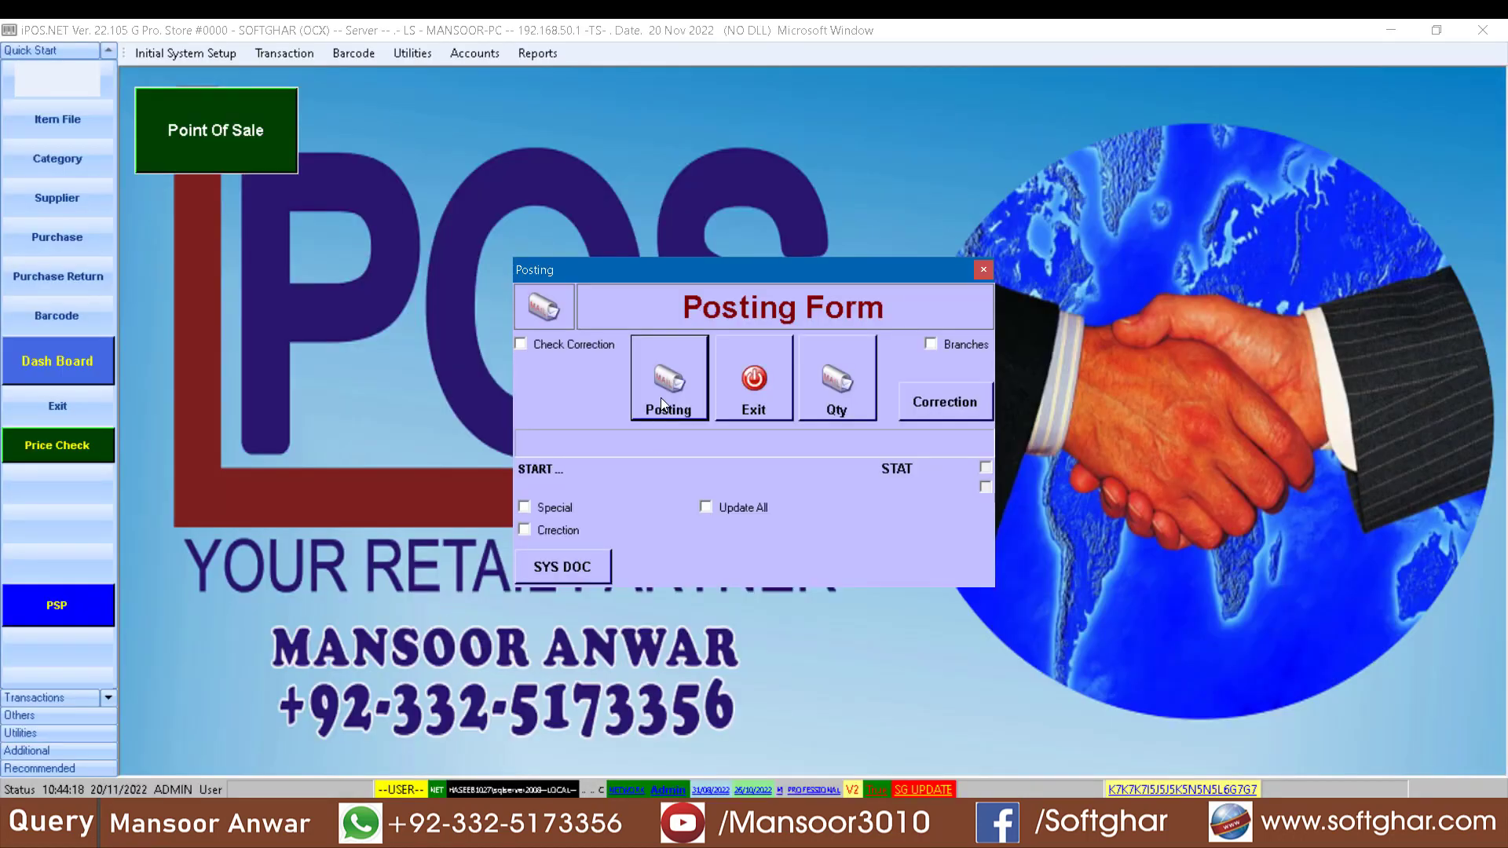
{"action": "left_click", "coordinate": [661, 397]}
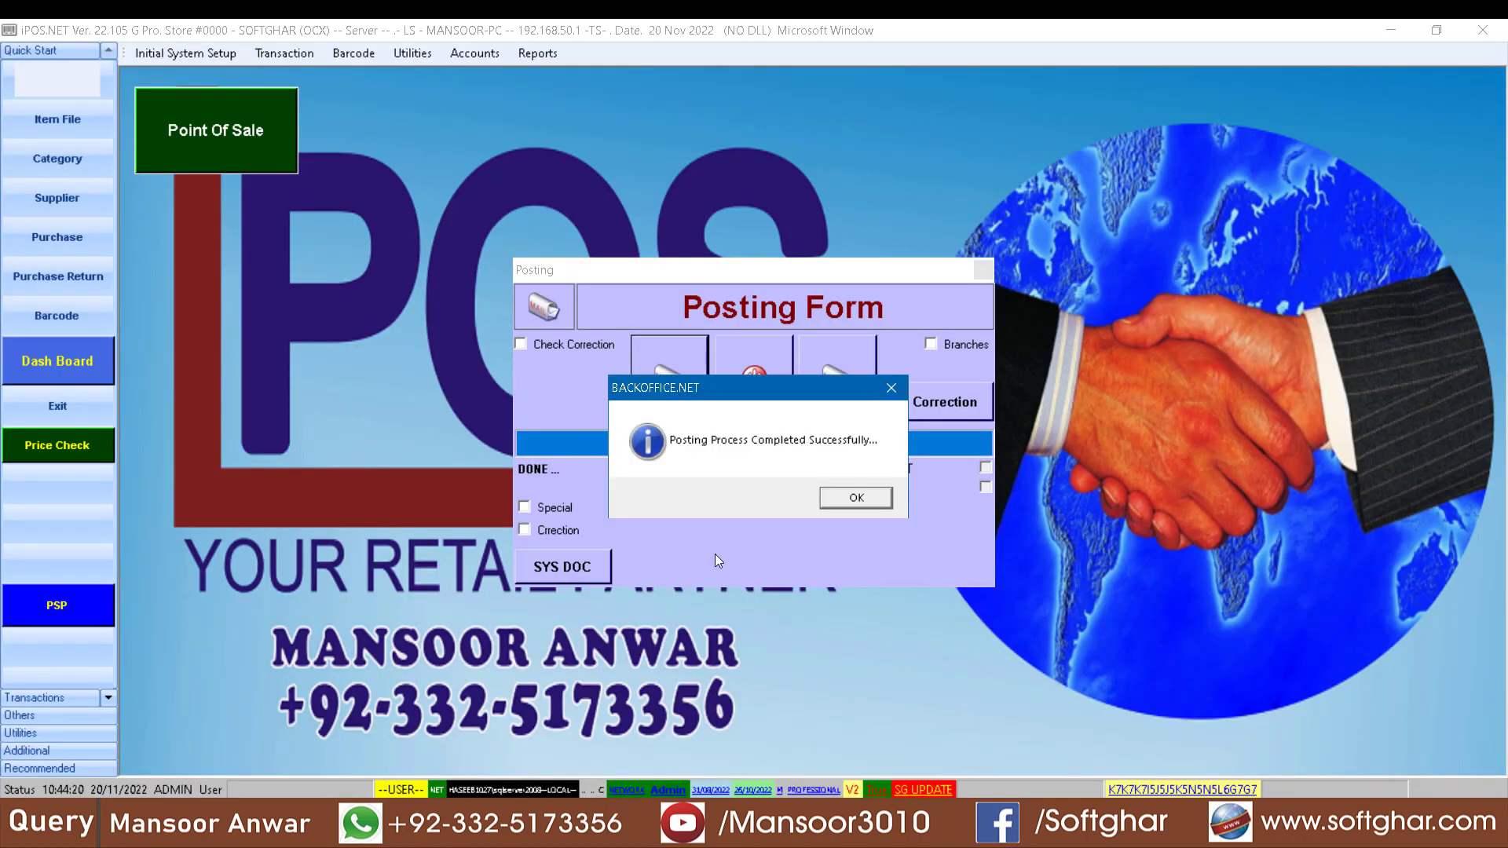
{"action": "left_click", "coordinate": [863, 499]}
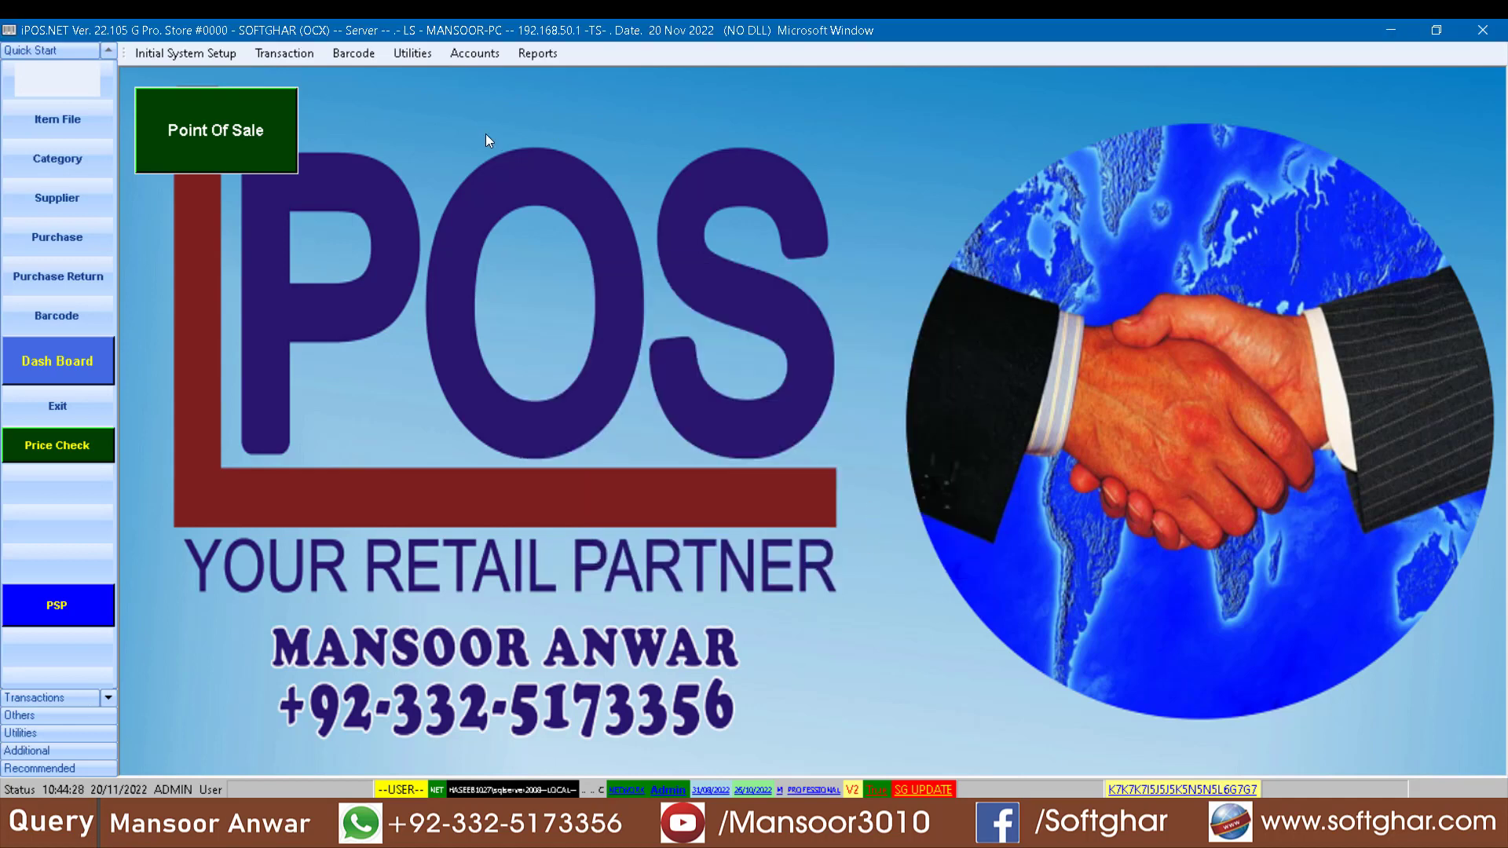
Step: Generate the Present Stock Position report for all items, using the default print setup
{"action": "left_click", "coordinate": [536, 55]}
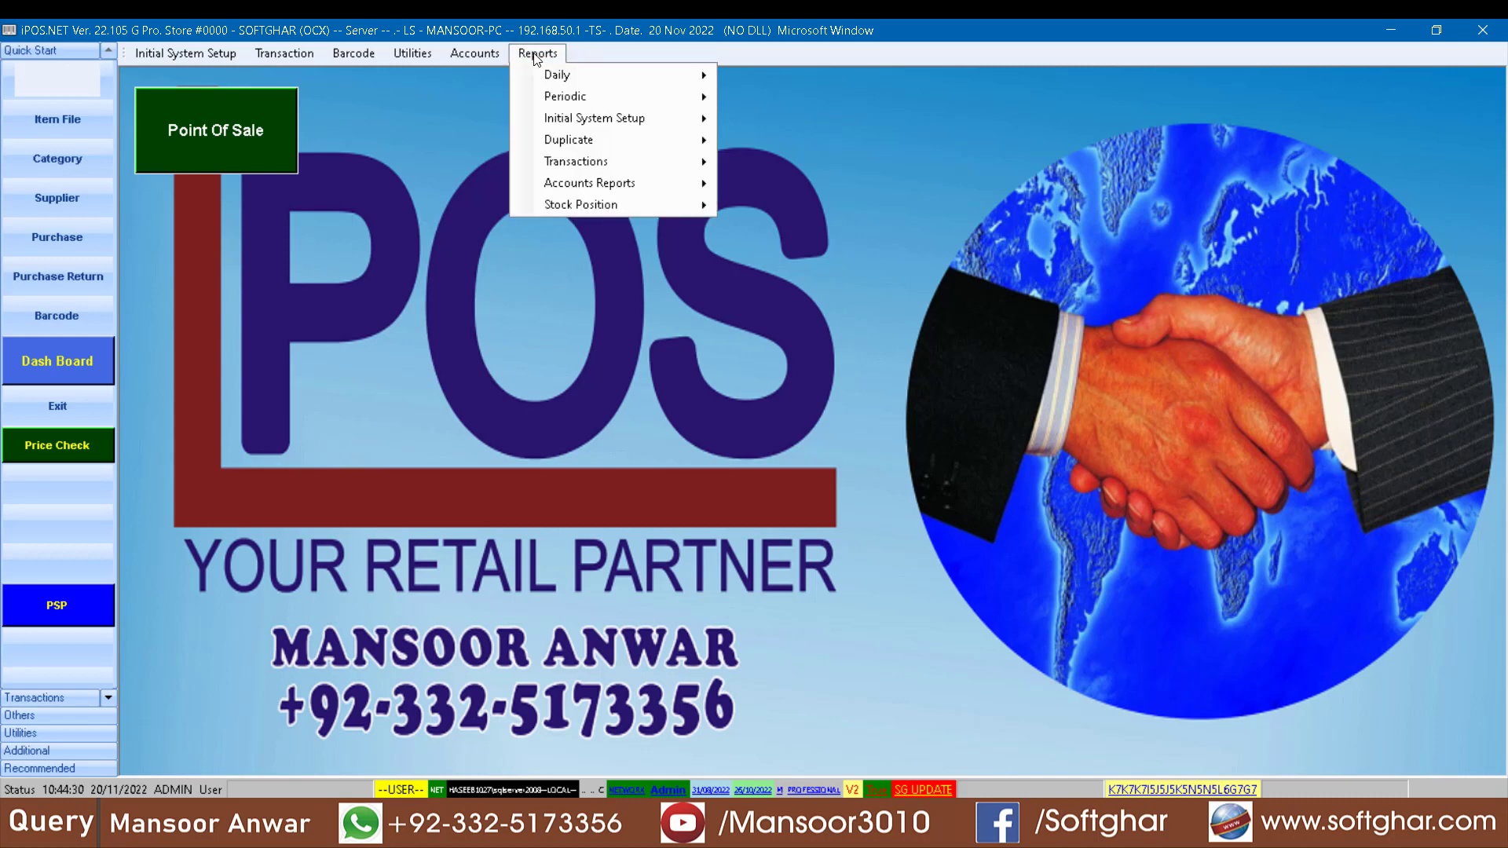
{"action": "mouse_move", "coordinate": [605, 206]}
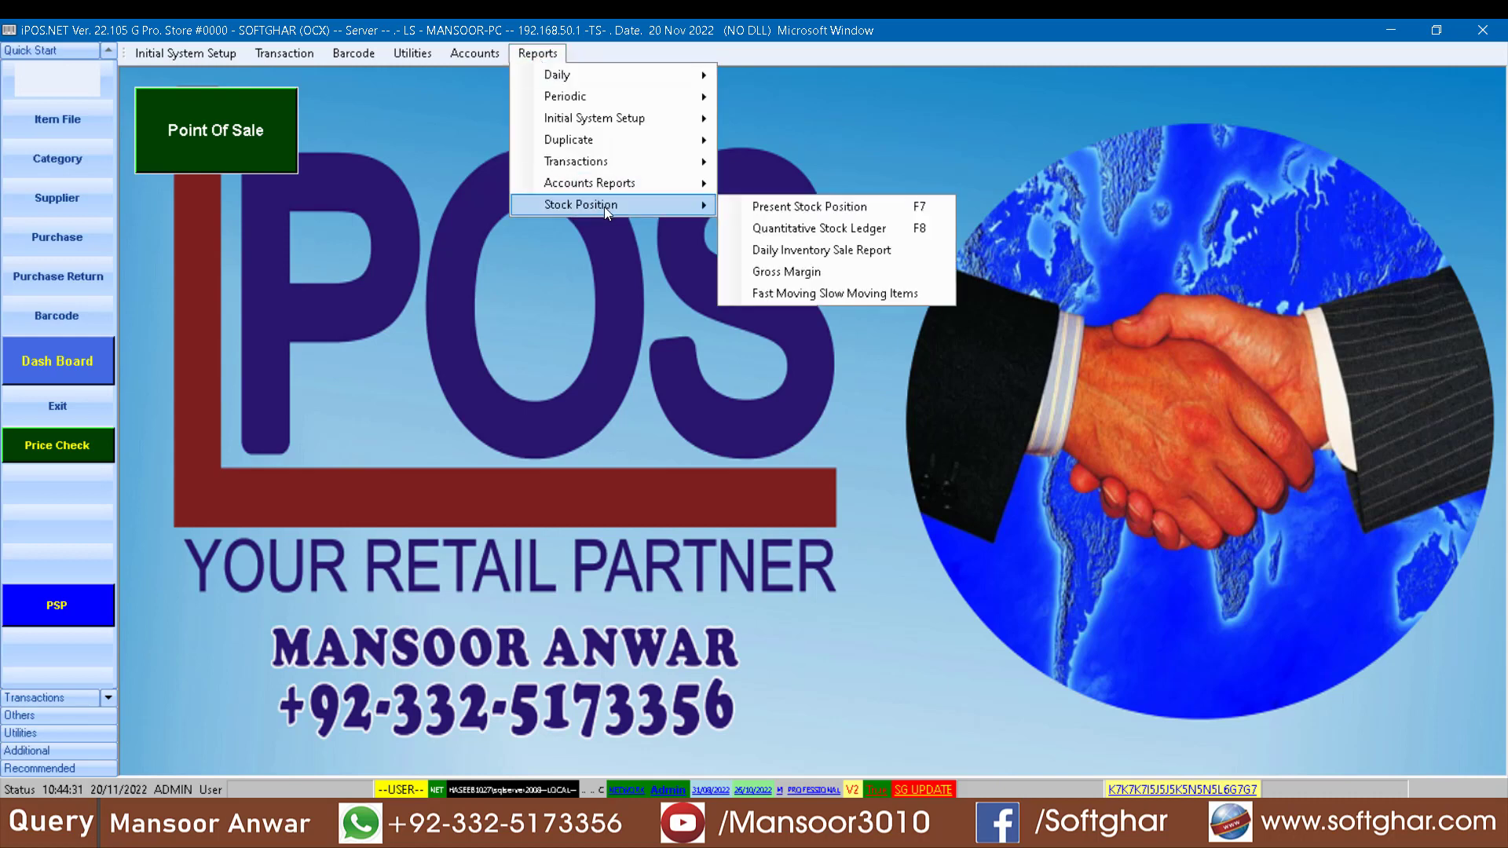
{"action": "left_click", "coordinate": [825, 206]}
{"action": "left_click", "coordinate": [334, 347]}
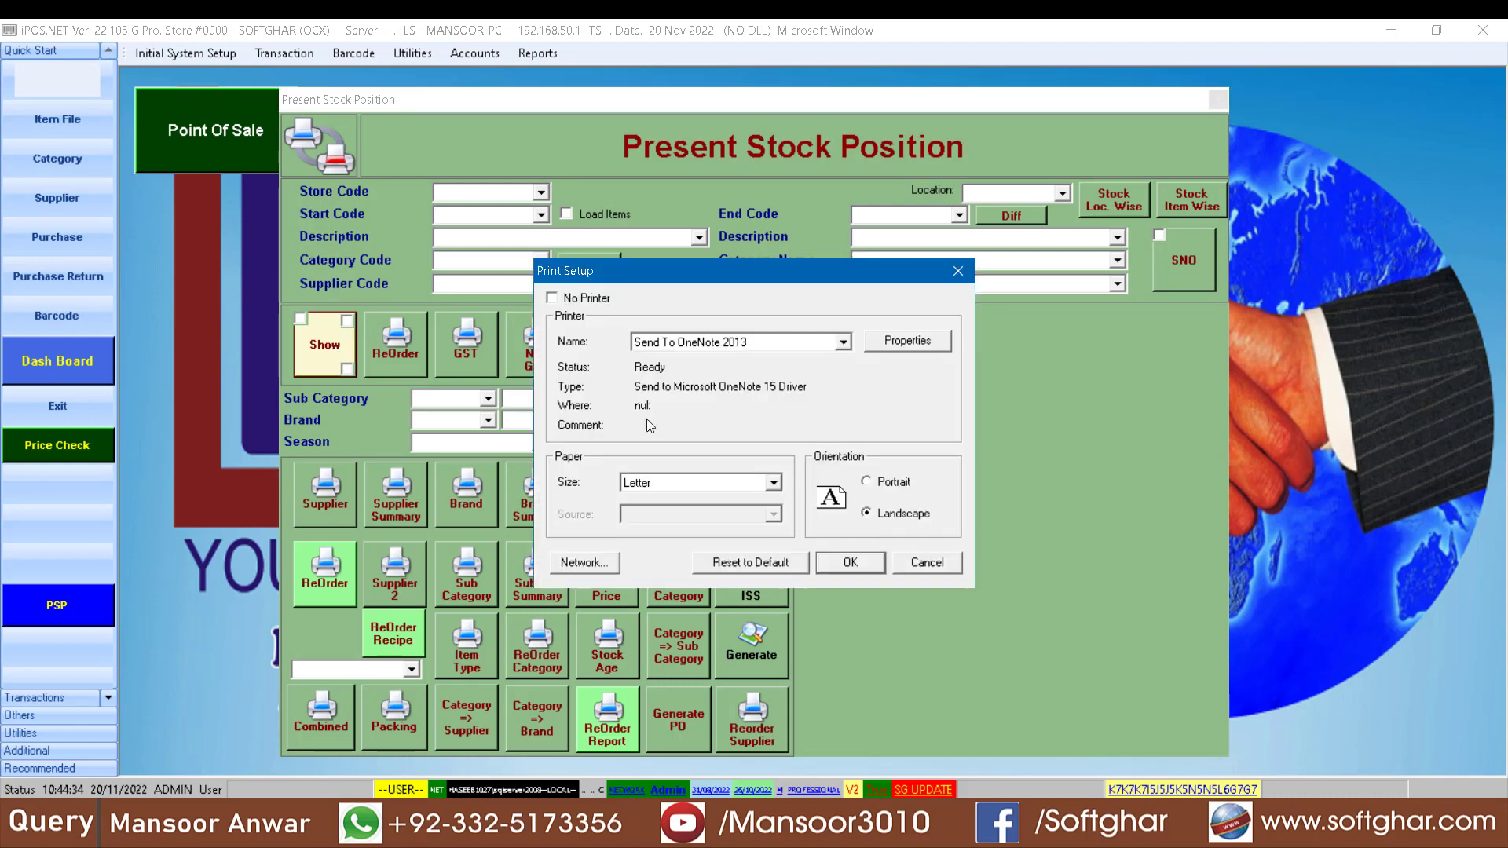
{"action": "left_click", "coordinate": [884, 583]}
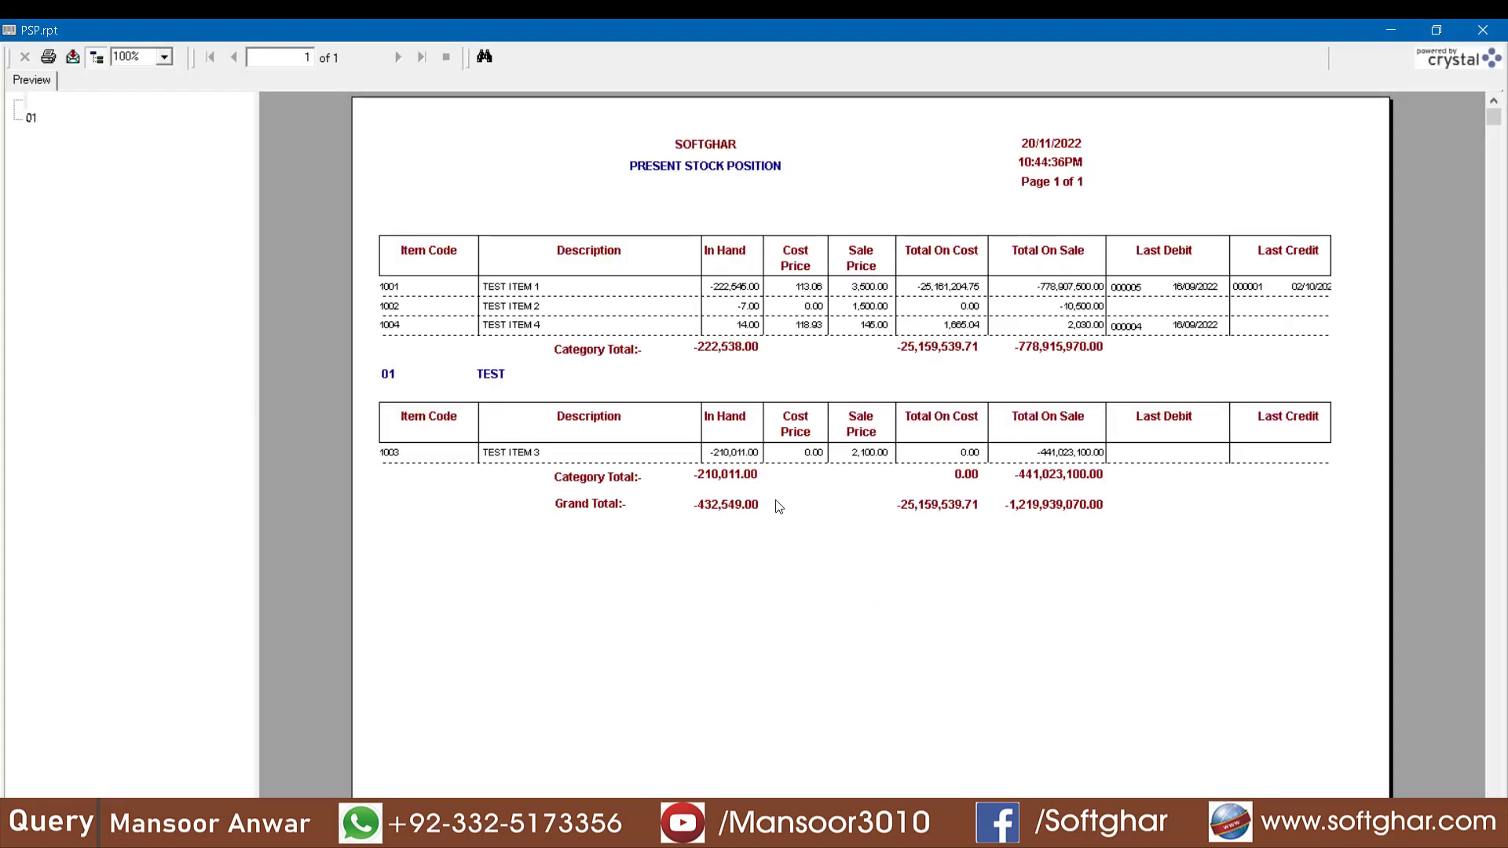
Step: Check the in-hand quantity of item 1004, then close the stock position report and its form
{"action": "left_click", "coordinate": [748, 325]}
{"action": "left_click", "coordinate": [392, 324]}
{"action": "right_click", "coordinate": [391, 325]}
{"action": "left_click", "coordinate": [391, 341]}
{"action": "left_click", "coordinate": [1498, 33]}
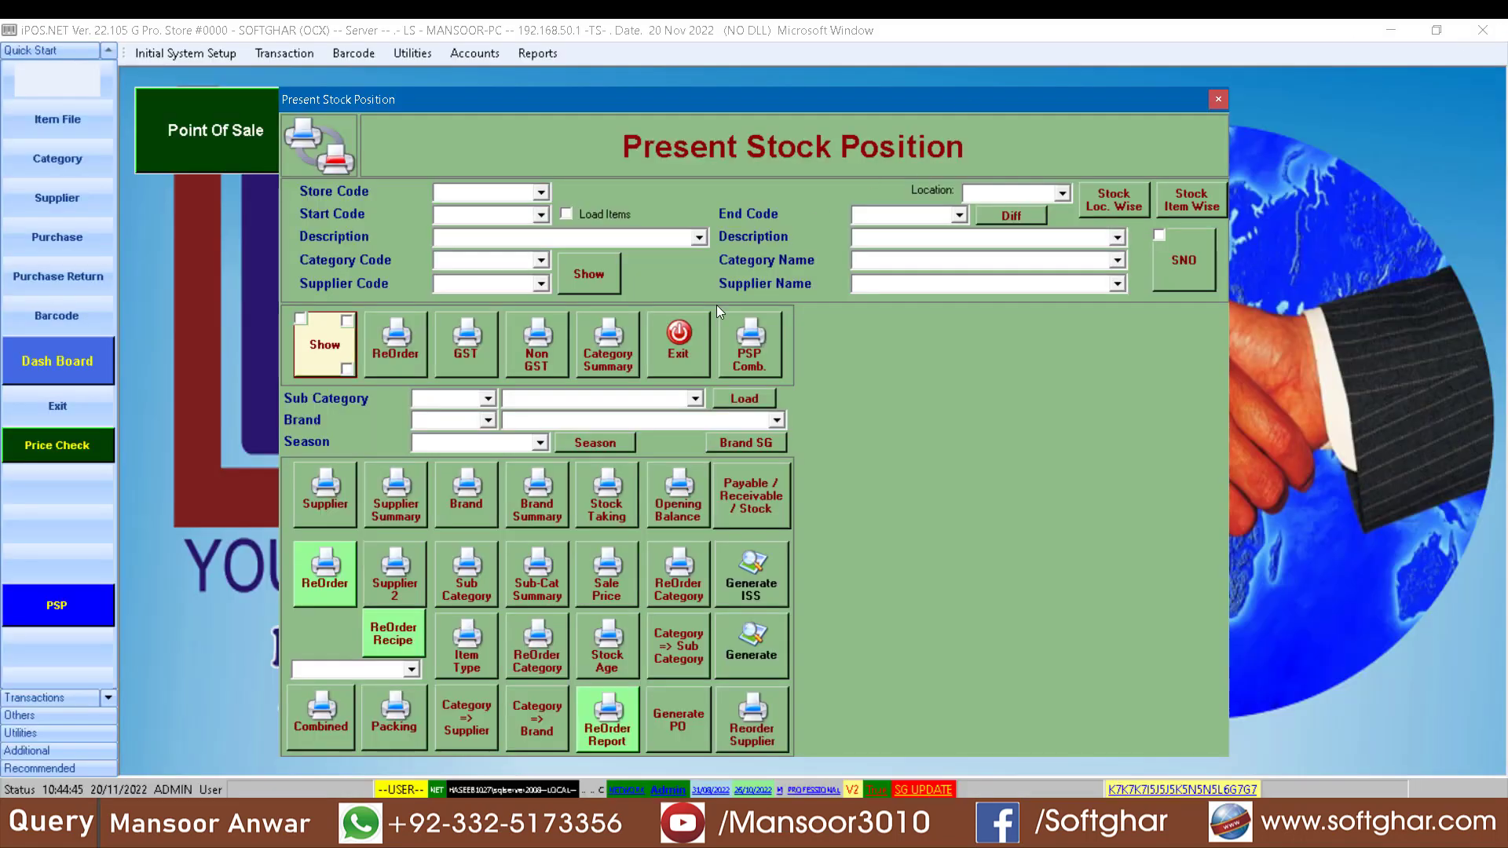
{"action": "left_click", "coordinate": [681, 330]}
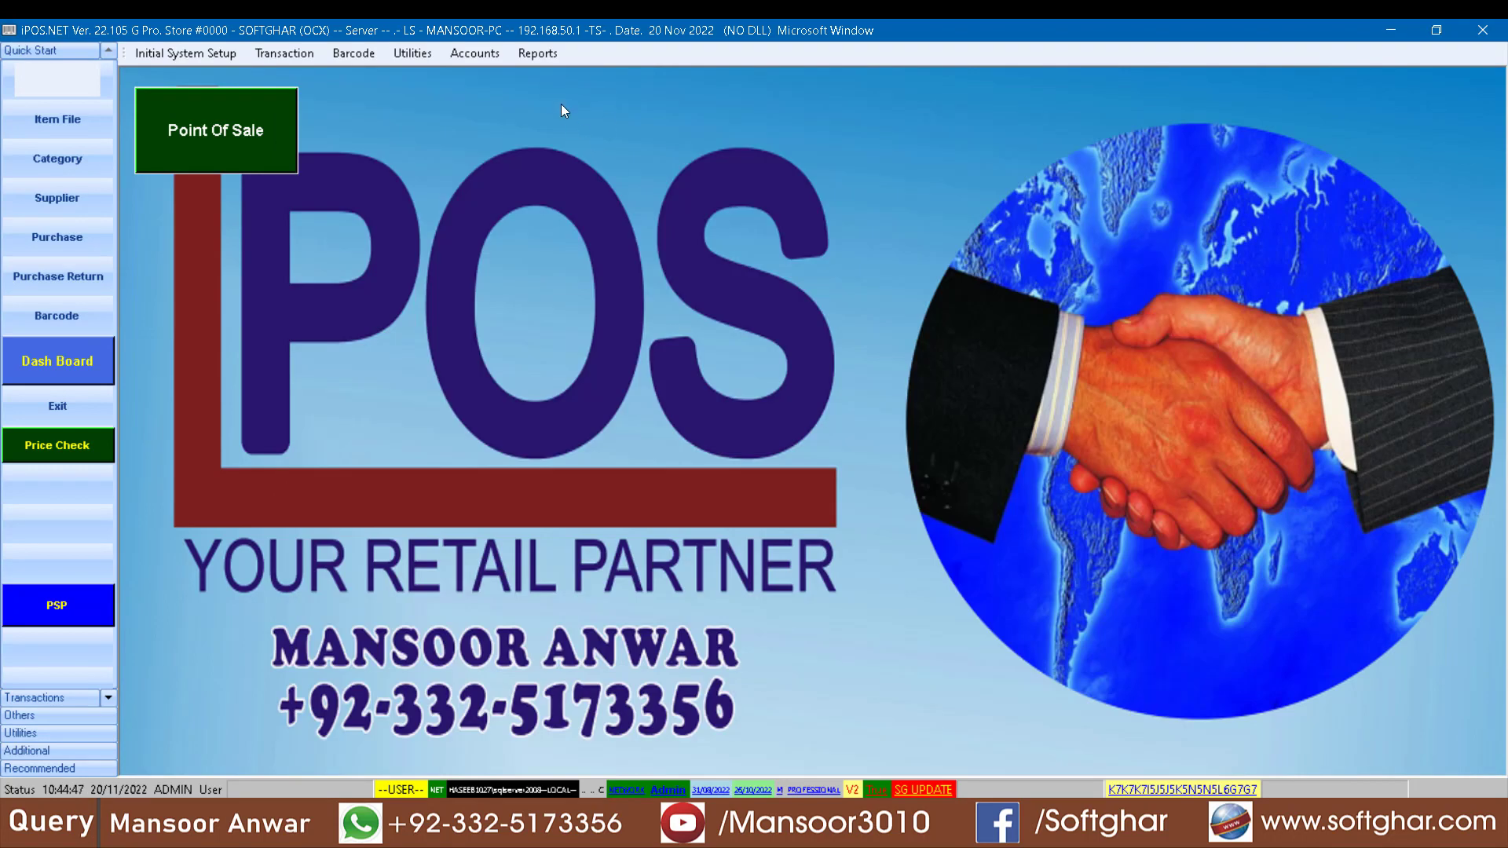
Step: Open the Quantitative Stock Ledger and enter 1004 as the start and end code
{"action": "left_click", "coordinate": [539, 53]}
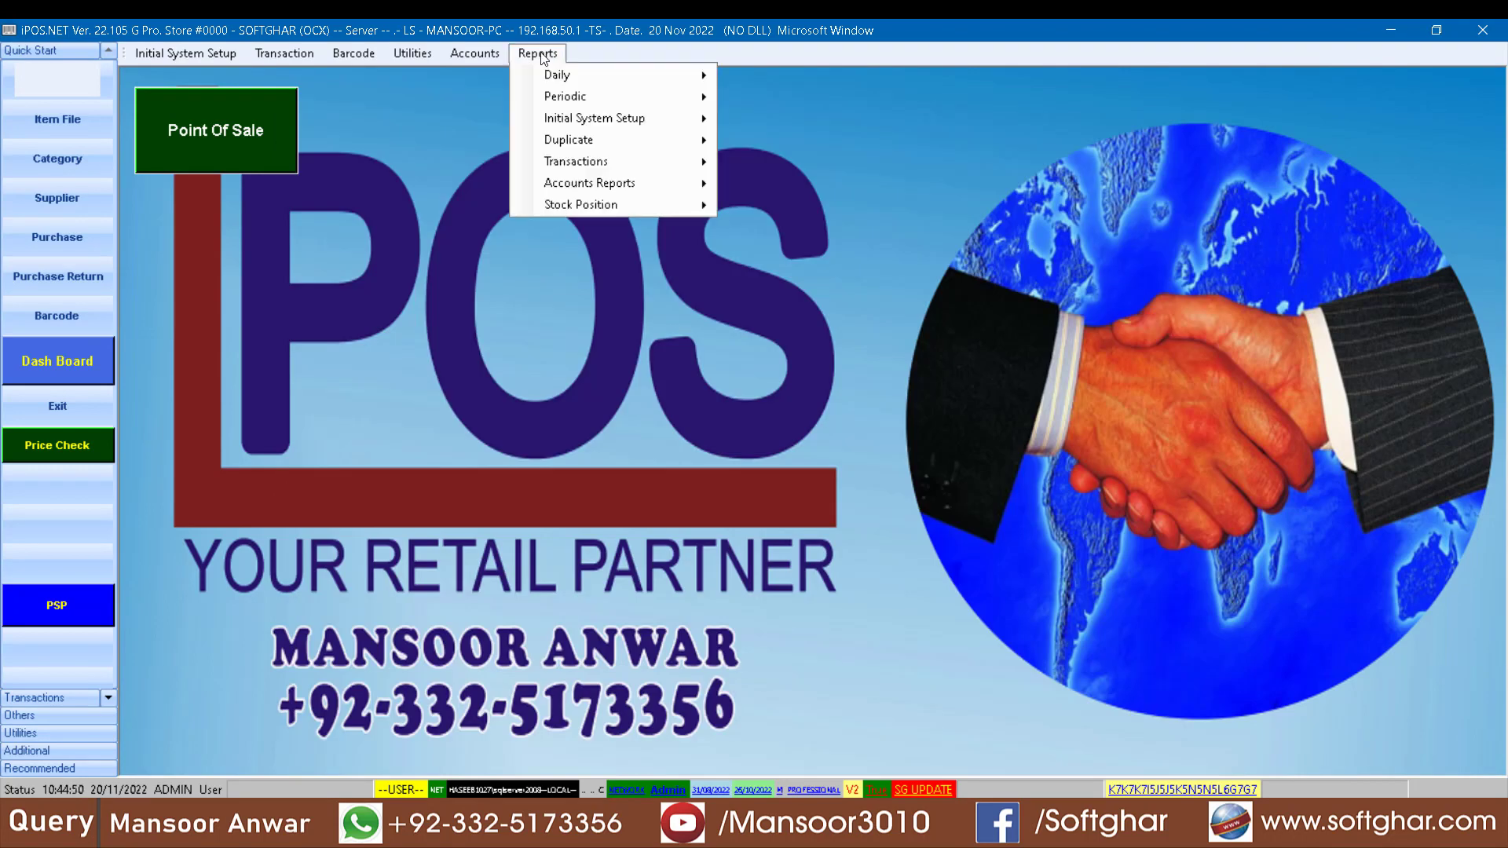
{"action": "mouse_move", "coordinate": [590, 208]}
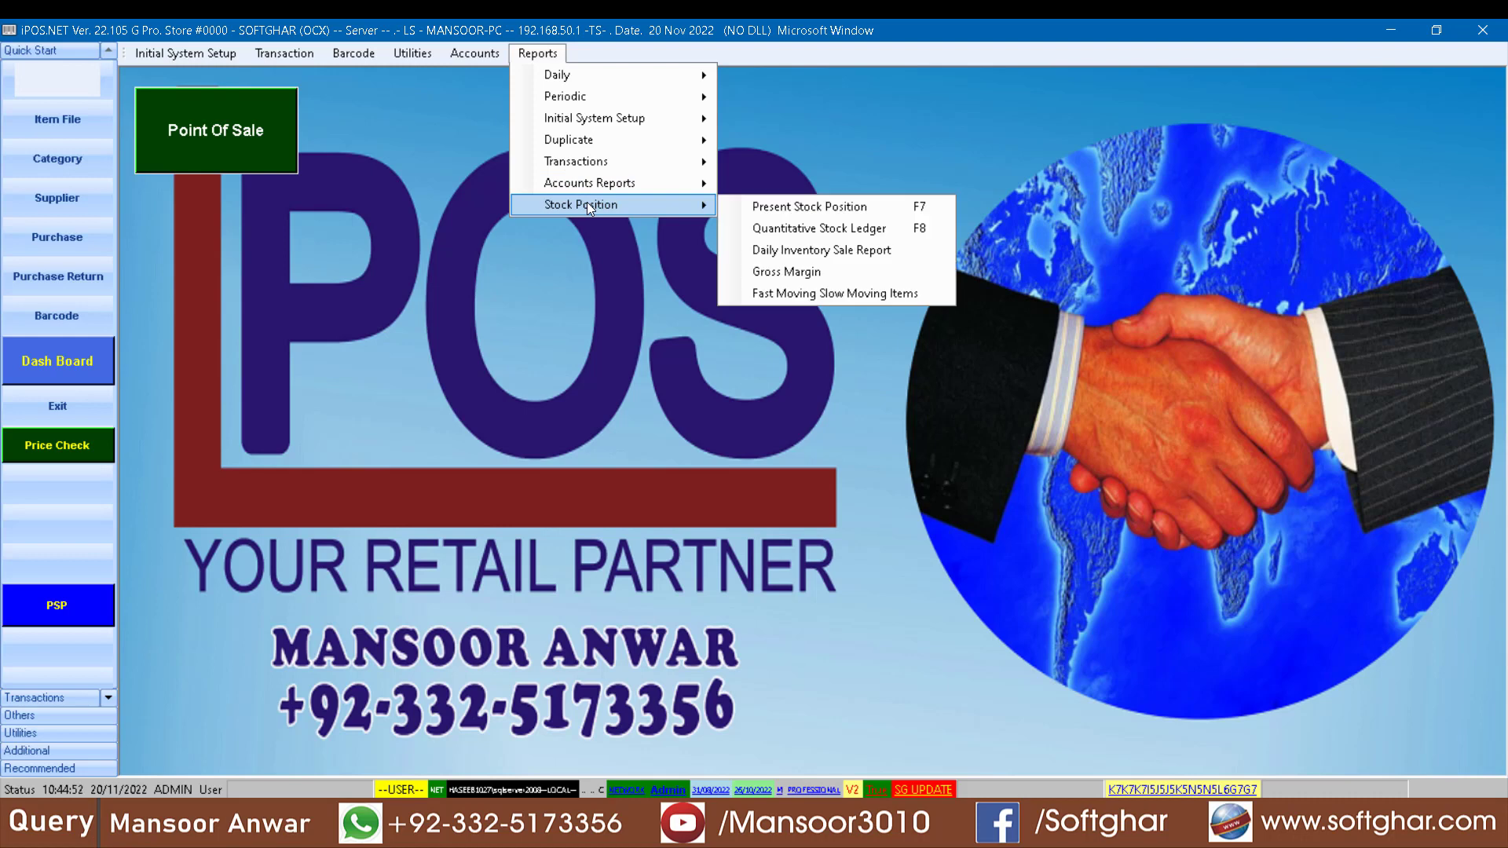
{"action": "left_click", "coordinate": [823, 229]}
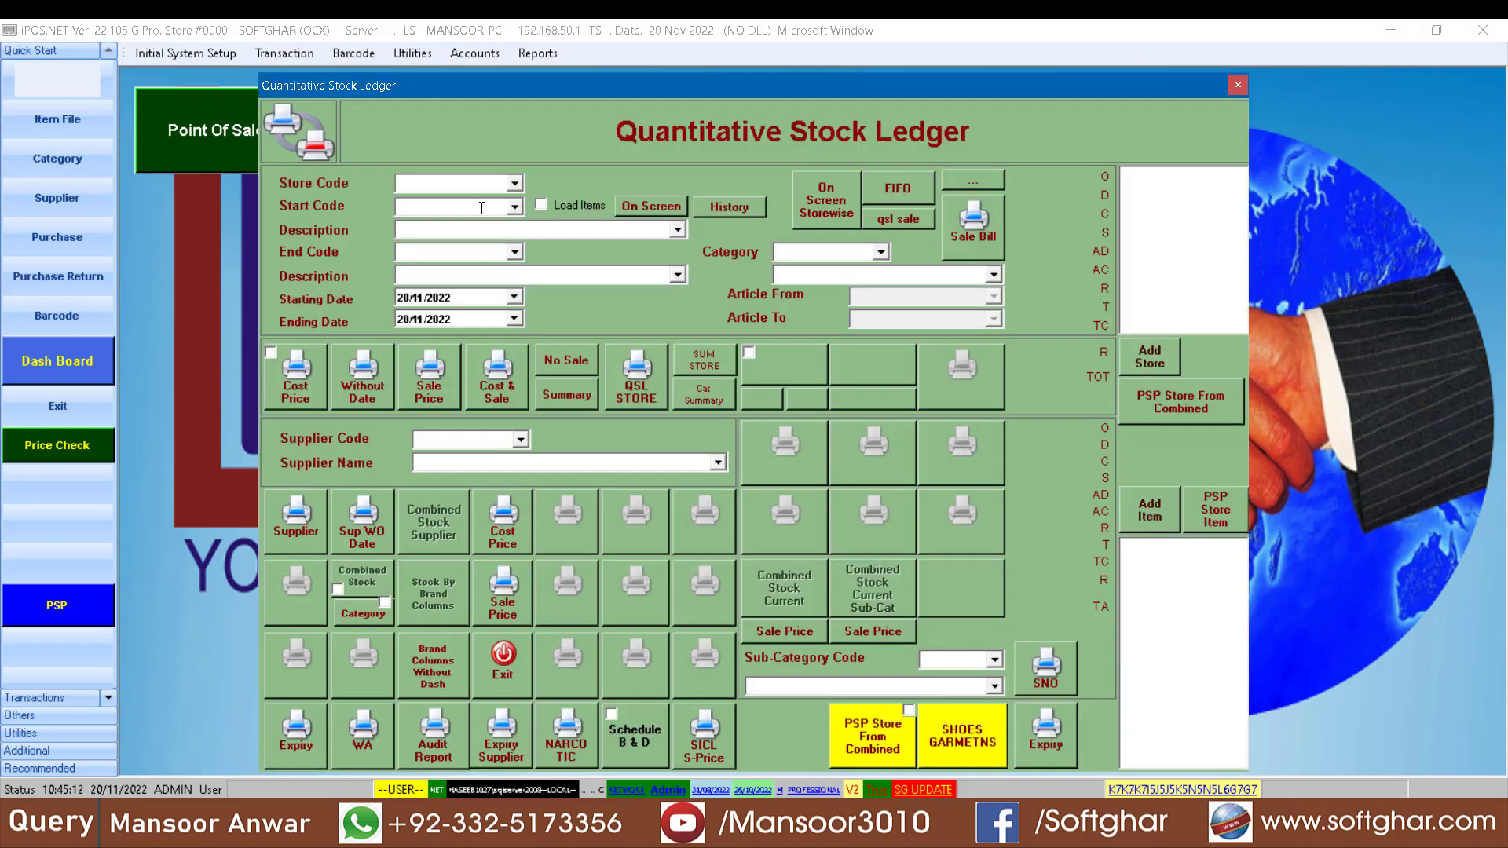
{"action": "right_click", "coordinate": [447, 204]}
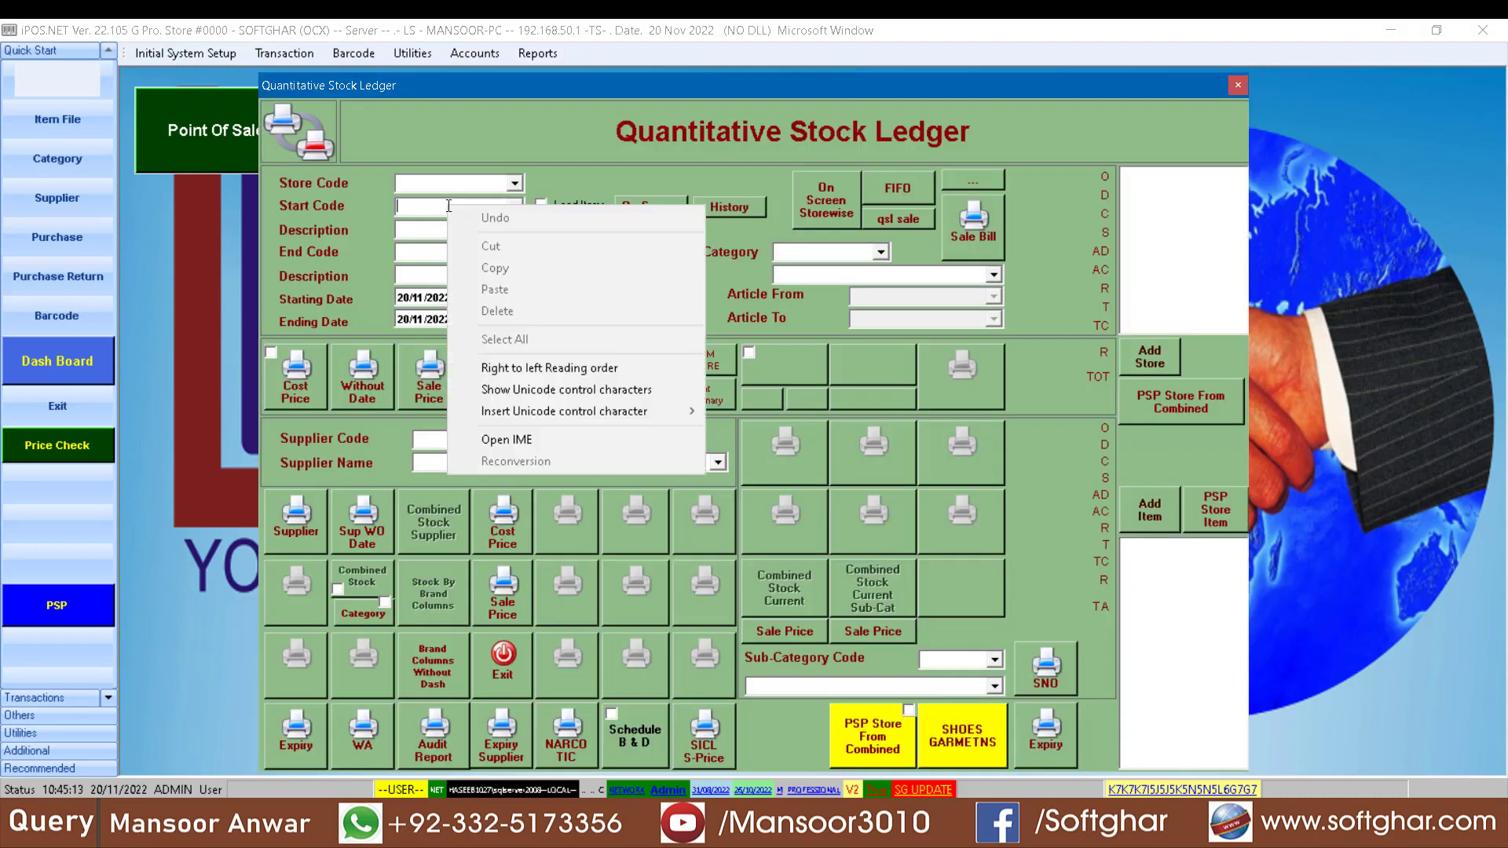
{"action": "left_click", "coordinate": [409, 208]}
{"action": "type", "text": "1004"}
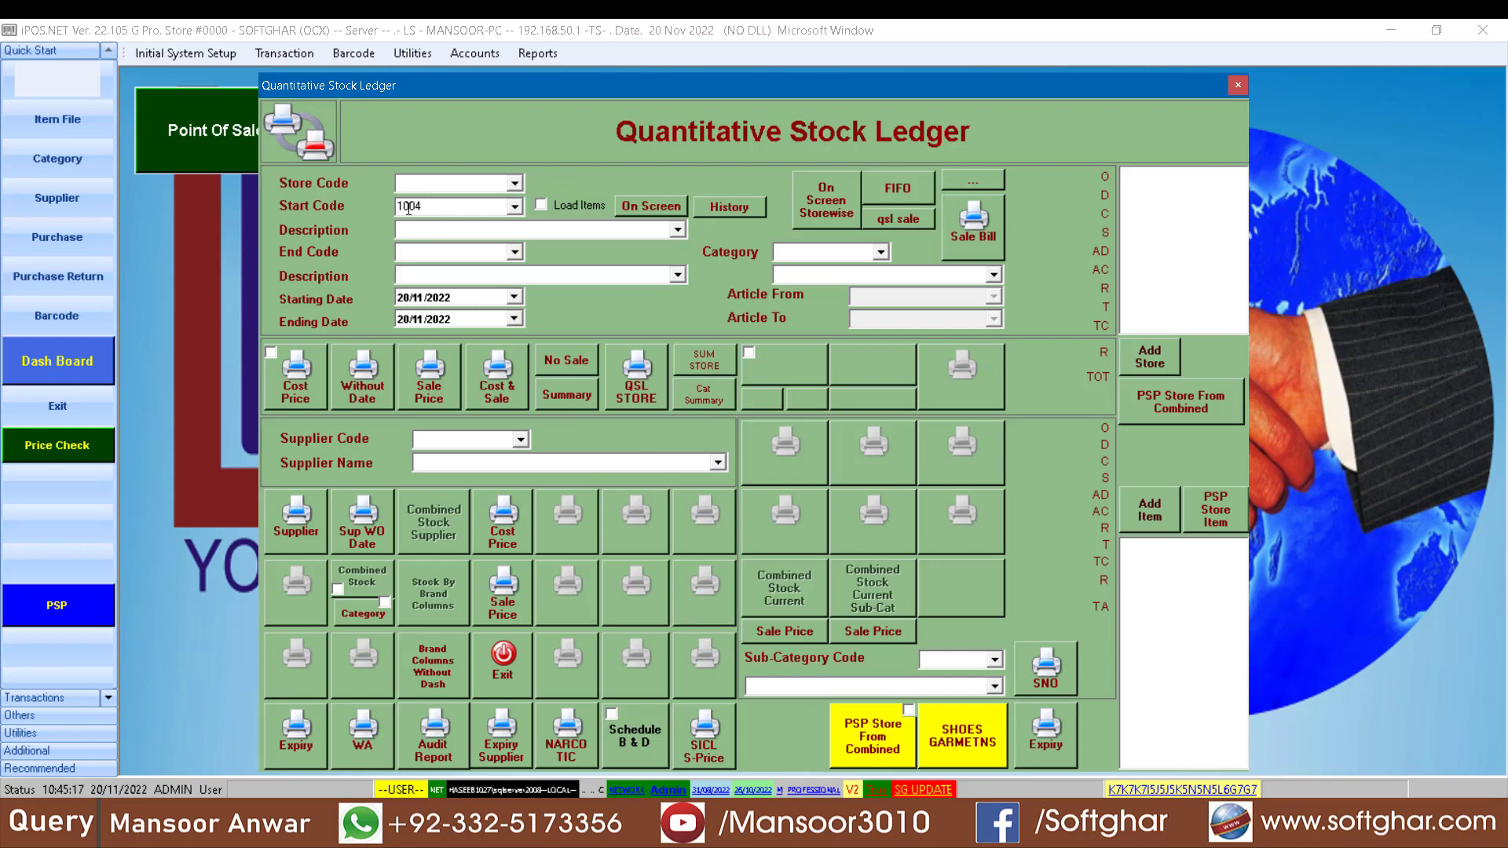
{"action": "left_click", "coordinate": [432, 246]}
{"action": "type", "text": "1004"}
Step: Load the item list and choose item 1004 as both start and end code of the ledger
{"action": "left_click", "coordinate": [542, 205]}
{"action": "left_click", "coordinate": [475, 209]}
{"action": "type", "text": "100"}
{"action": "key", "text": "Down"}
{"action": "key", "text": "Down"}
{"action": "key", "text": "Down"}
{"action": "key", "text": "Down"}
{"action": "key", "text": "Return"}
{"action": "left_click", "coordinate": [515, 252]}
Step: Set the starting date to 20/11/2016 and generate the Cost Price ledger
{"action": "left_click", "coordinate": [414, 321]}
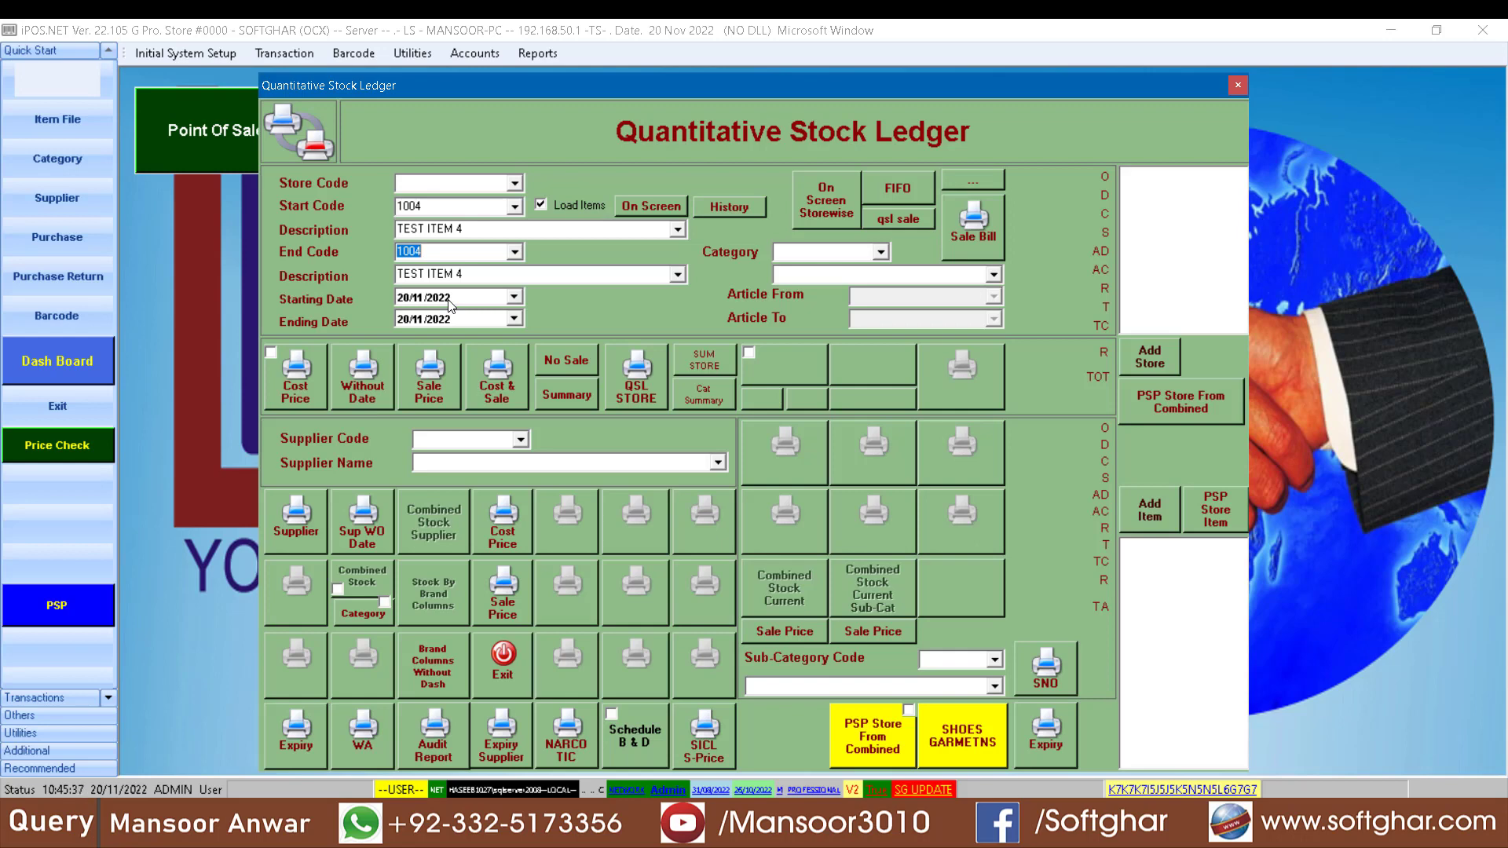
{"action": "left_click", "coordinate": [451, 305]}
{"action": "left_click", "coordinate": [304, 400]}
{"action": "left_click", "coordinate": [869, 565]}
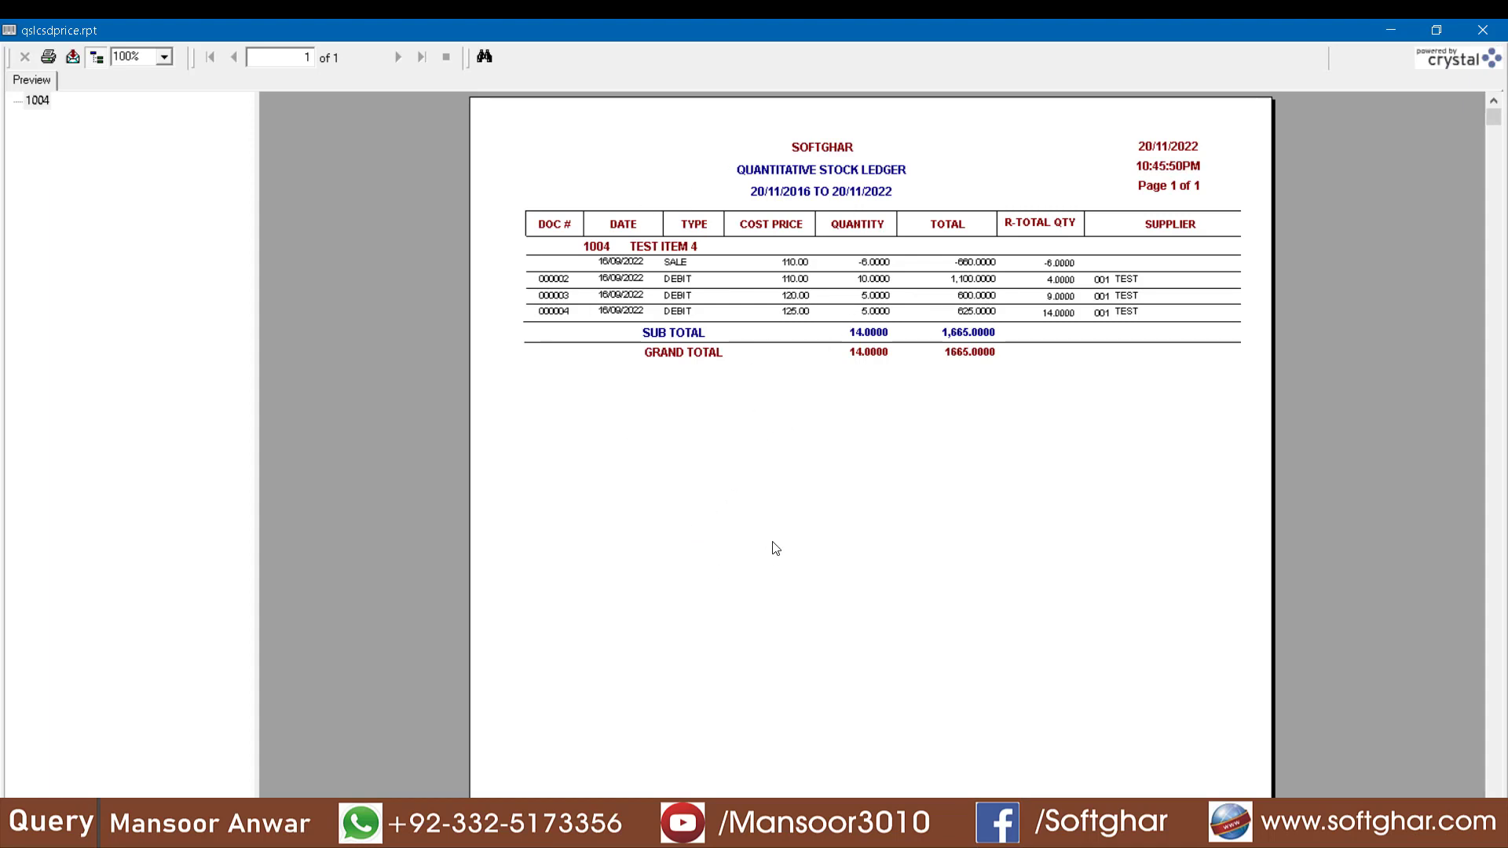
Step: Examine the sale and debit entries of TEST ITEM 4 and their quantities in the ledger
{"action": "left_click", "coordinate": [677, 280]}
{"action": "left_click", "coordinate": [680, 296]}
{"action": "left_click", "coordinate": [681, 312]}
{"action": "left_click", "coordinate": [681, 279]}
{"action": "left_click", "coordinate": [683, 296]}
{"action": "left_click", "coordinate": [688, 312]}
{"action": "left_click", "coordinate": [882, 285]}
{"action": "left_click", "coordinate": [875, 314]}
{"action": "left_click", "coordinate": [868, 265]}
{"action": "left_click", "coordinate": [871, 336]}
Step: Compare the cost prices of TEST ITEM 4's debit entries, then close the ledger report
{"action": "left_click", "coordinate": [678, 282]}
{"action": "left_click", "coordinate": [880, 284]}
{"action": "left_click", "coordinate": [796, 281]}
{"action": "left_click", "coordinate": [798, 297]}
{"action": "left_click", "coordinate": [785, 313]}
{"action": "left_click", "coordinate": [797, 284]}
{"action": "left_click", "coordinate": [796, 281]}
{"action": "left_click", "coordinate": [795, 297]}
{"action": "left_click", "coordinate": [789, 313]}
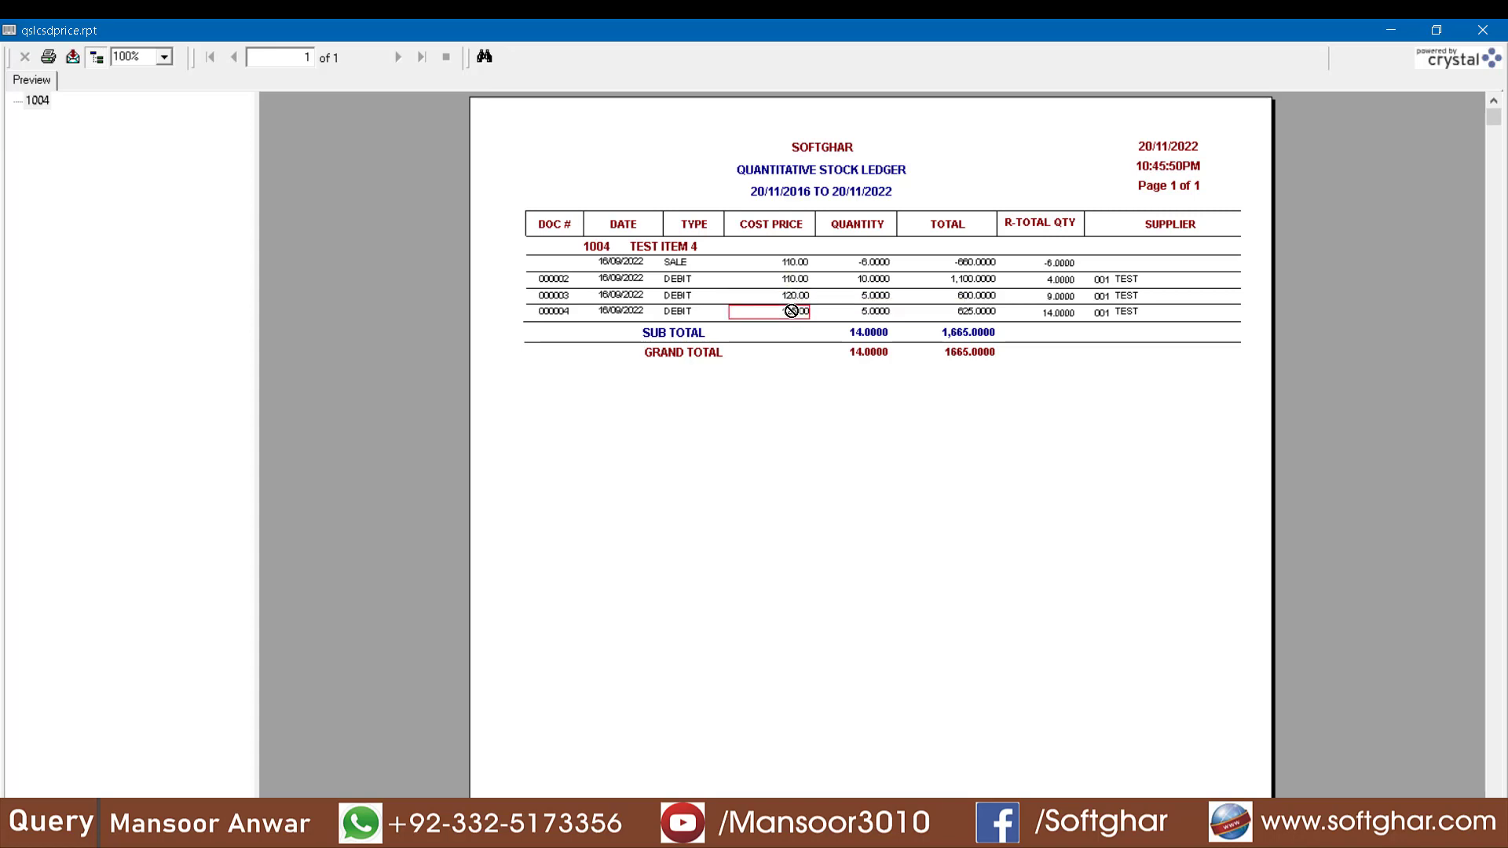
{"action": "left_click", "coordinate": [1483, 30]}
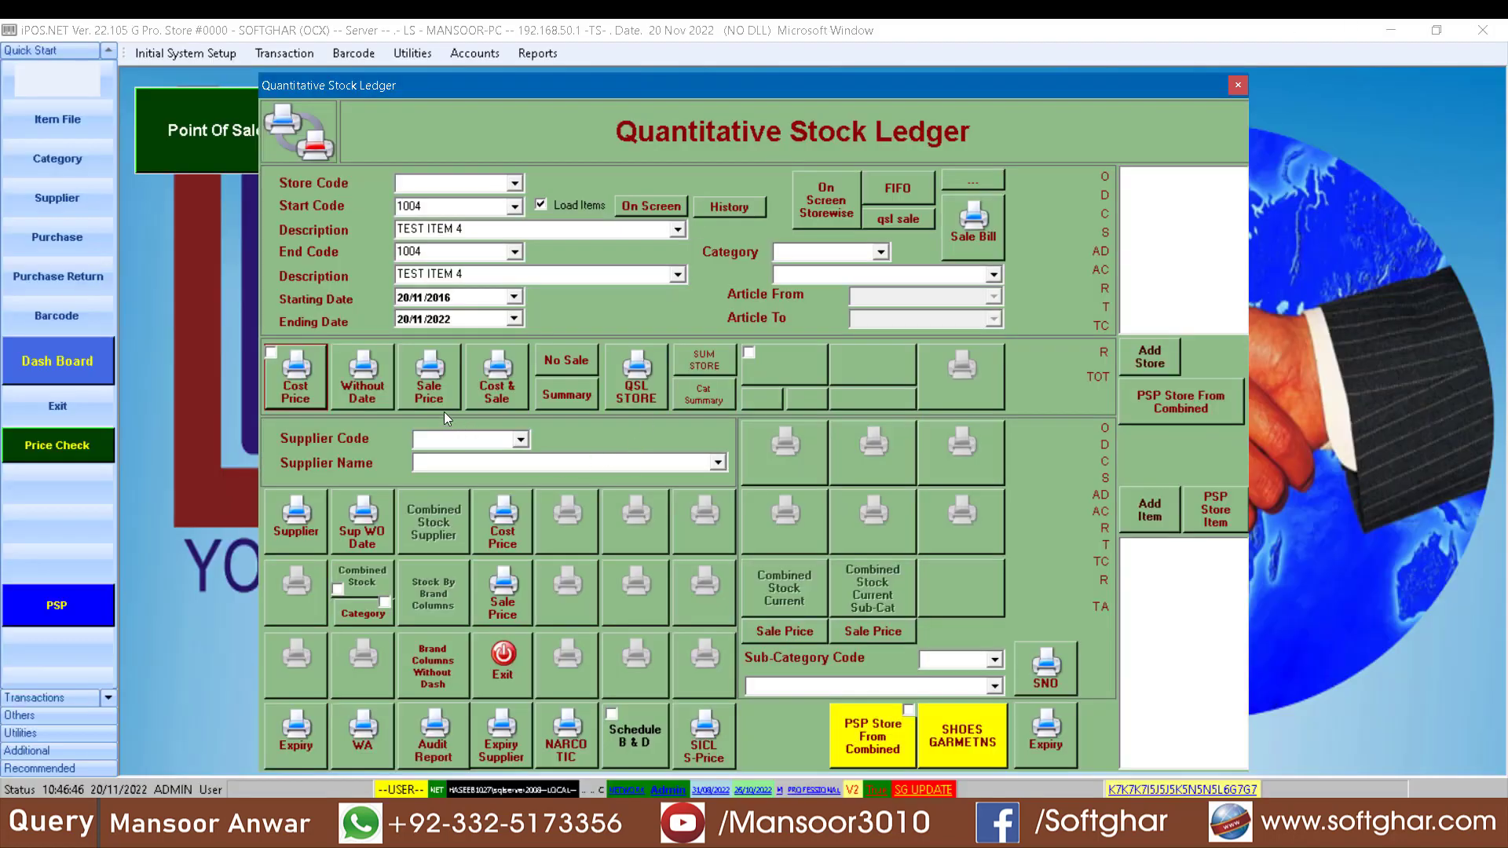
Step: Generate the Sale Price ledger for item 1004 and examine the sale price of each sale and debit entry
{"action": "left_click", "coordinate": [428, 389]}
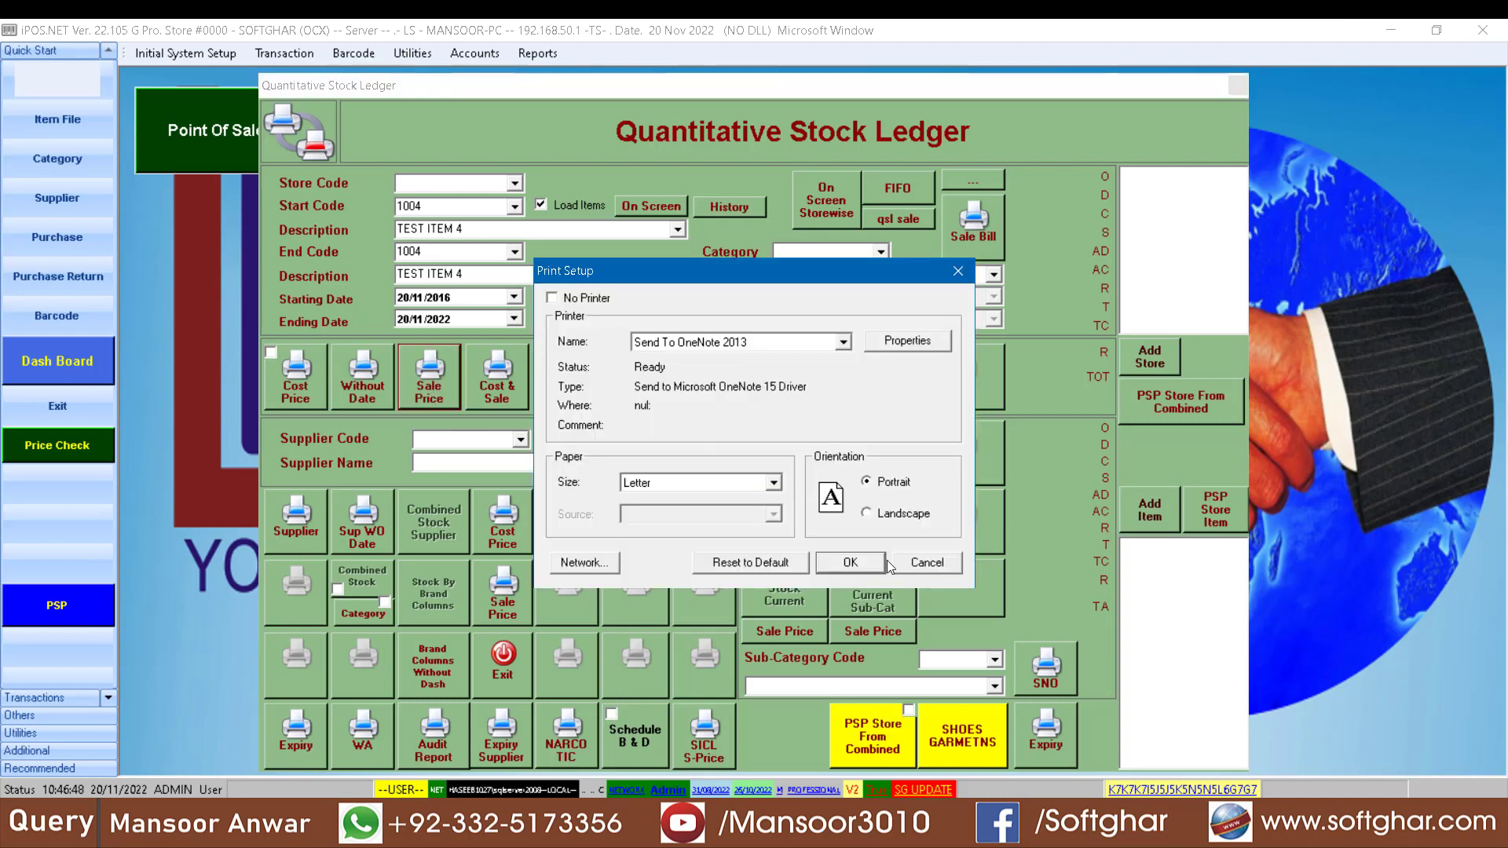
{"action": "left_click", "coordinate": [864, 565]}
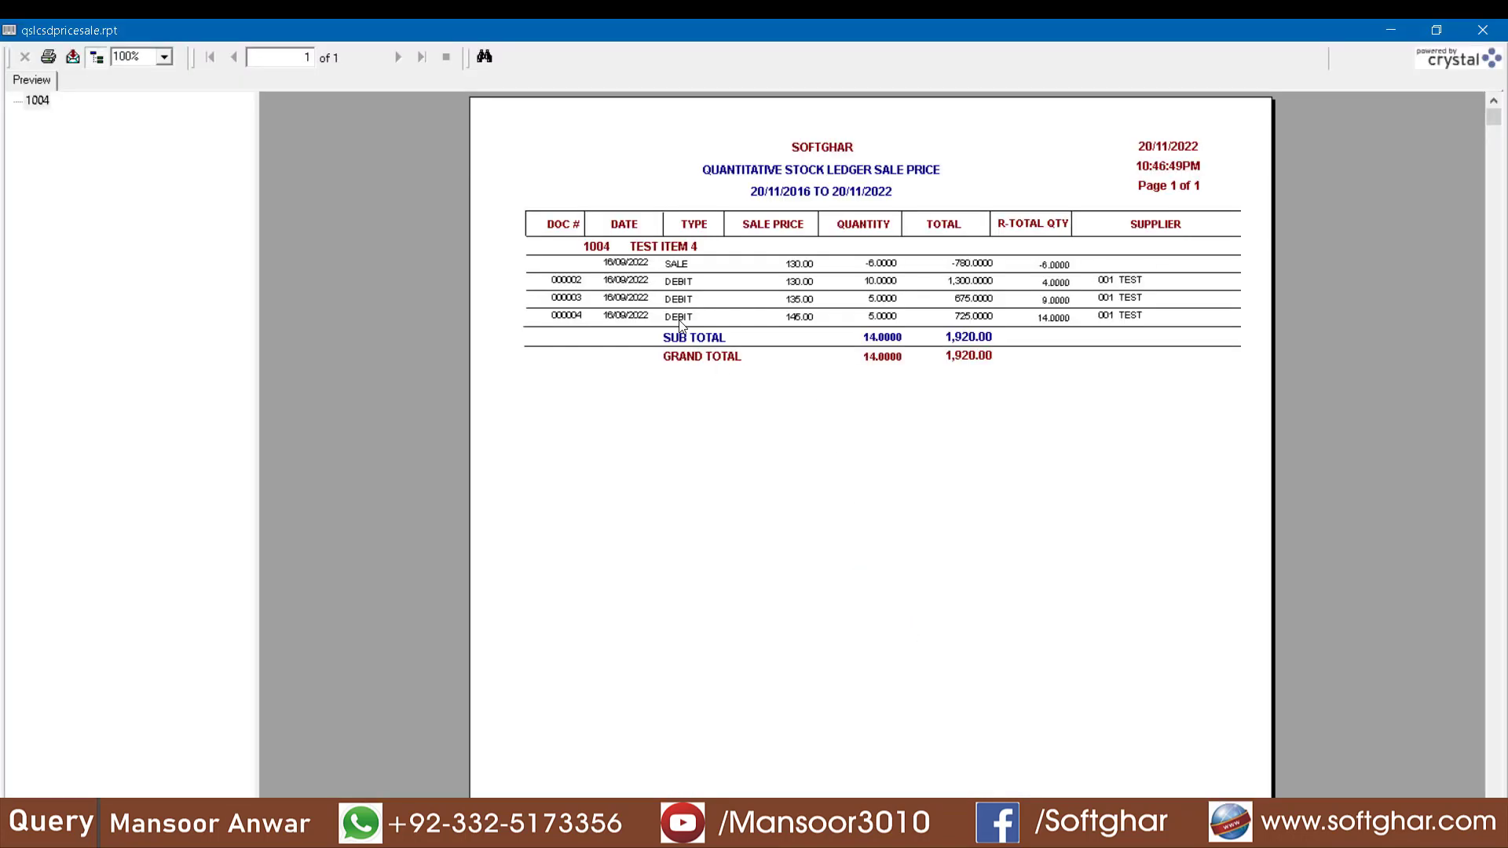
{"action": "left_click", "coordinate": [812, 267]}
{"action": "left_click", "coordinate": [697, 284]}
{"action": "left_click", "coordinate": [574, 284]}
{"action": "left_click", "coordinate": [807, 284]}
{"action": "left_click", "coordinate": [819, 302]}
{"action": "left_click", "coordinate": [564, 317]}
{"action": "left_click", "coordinate": [811, 319]}
Step: Look up stock debit note 000004, check the cost and sale price of TEST ITEM 4, and close the note
{"action": "right_click", "coordinate": [567, 319]}
{"action": "left_click", "coordinate": [598, 362]}
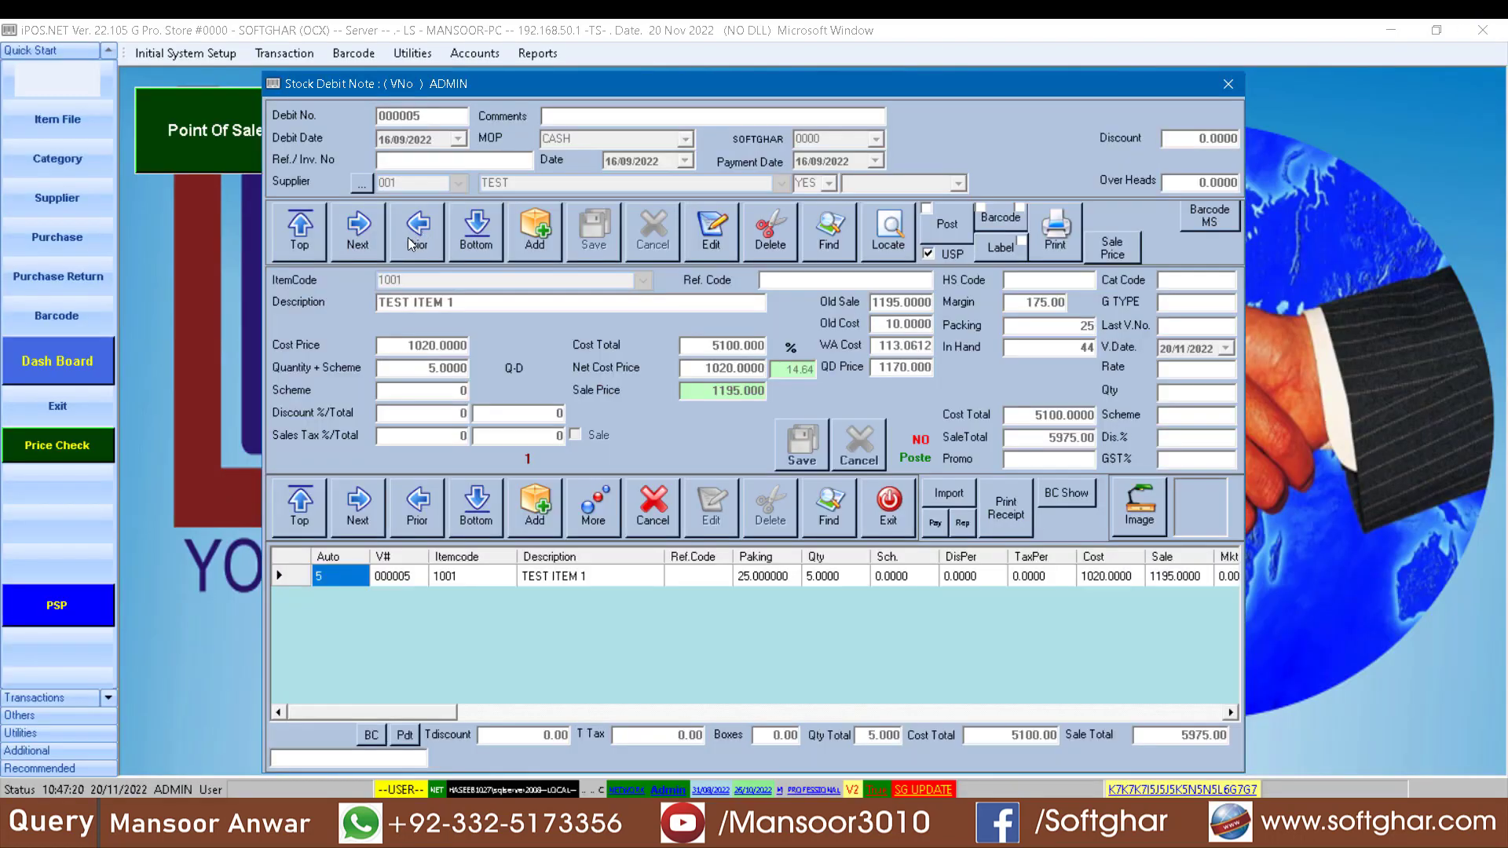
{"action": "left_click", "coordinate": [825, 234]}
{"action": "right_click", "coordinate": [408, 186]}
{"action": "left_click", "coordinate": [460, 272]}
{"action": "left_click", "coordinate": [276, 726]}
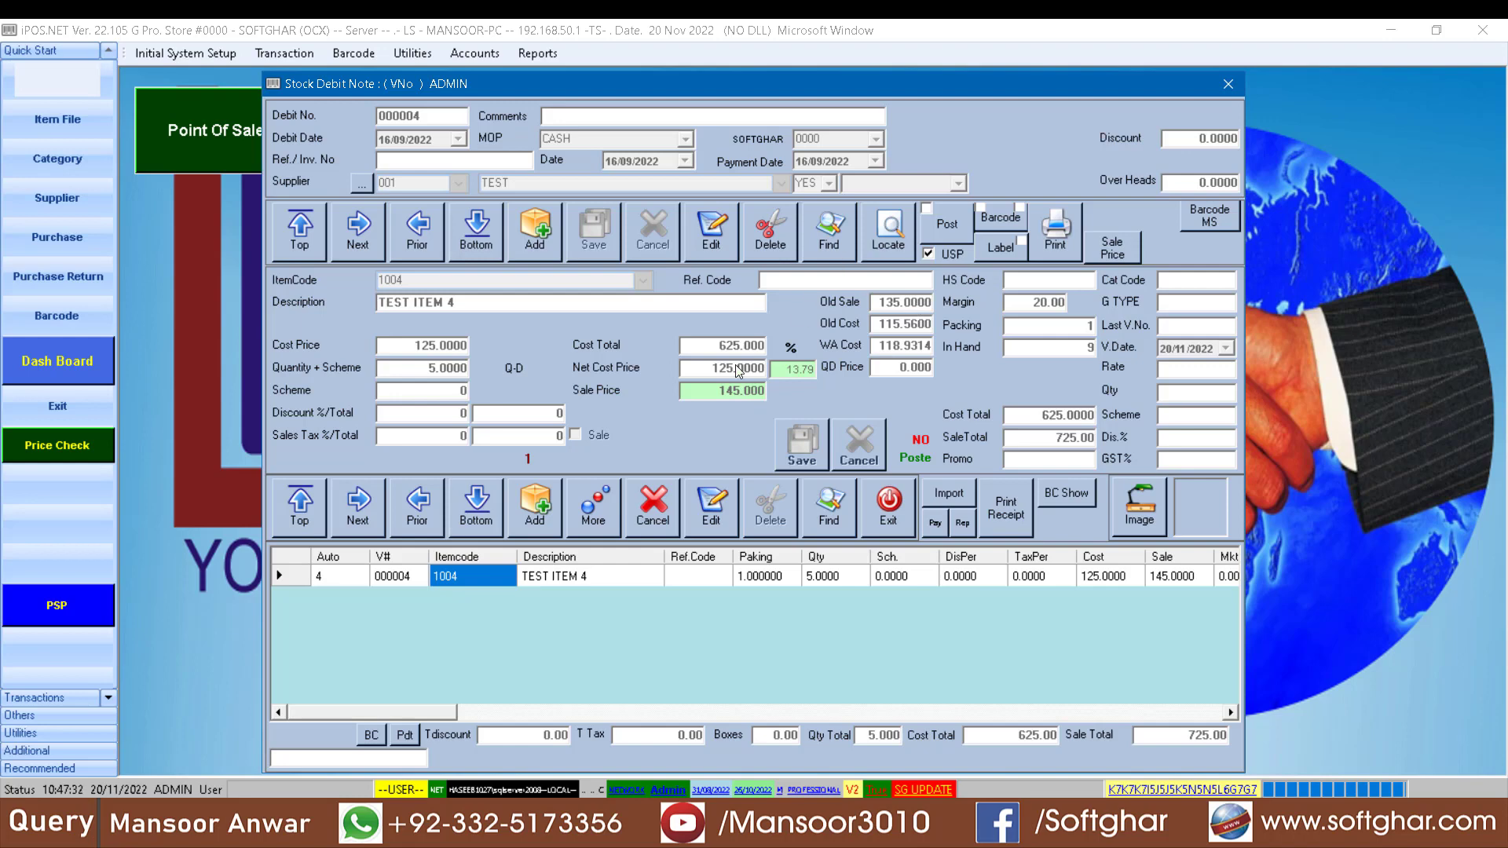
{"action": "left_click", "coordinate": [886, 520]}
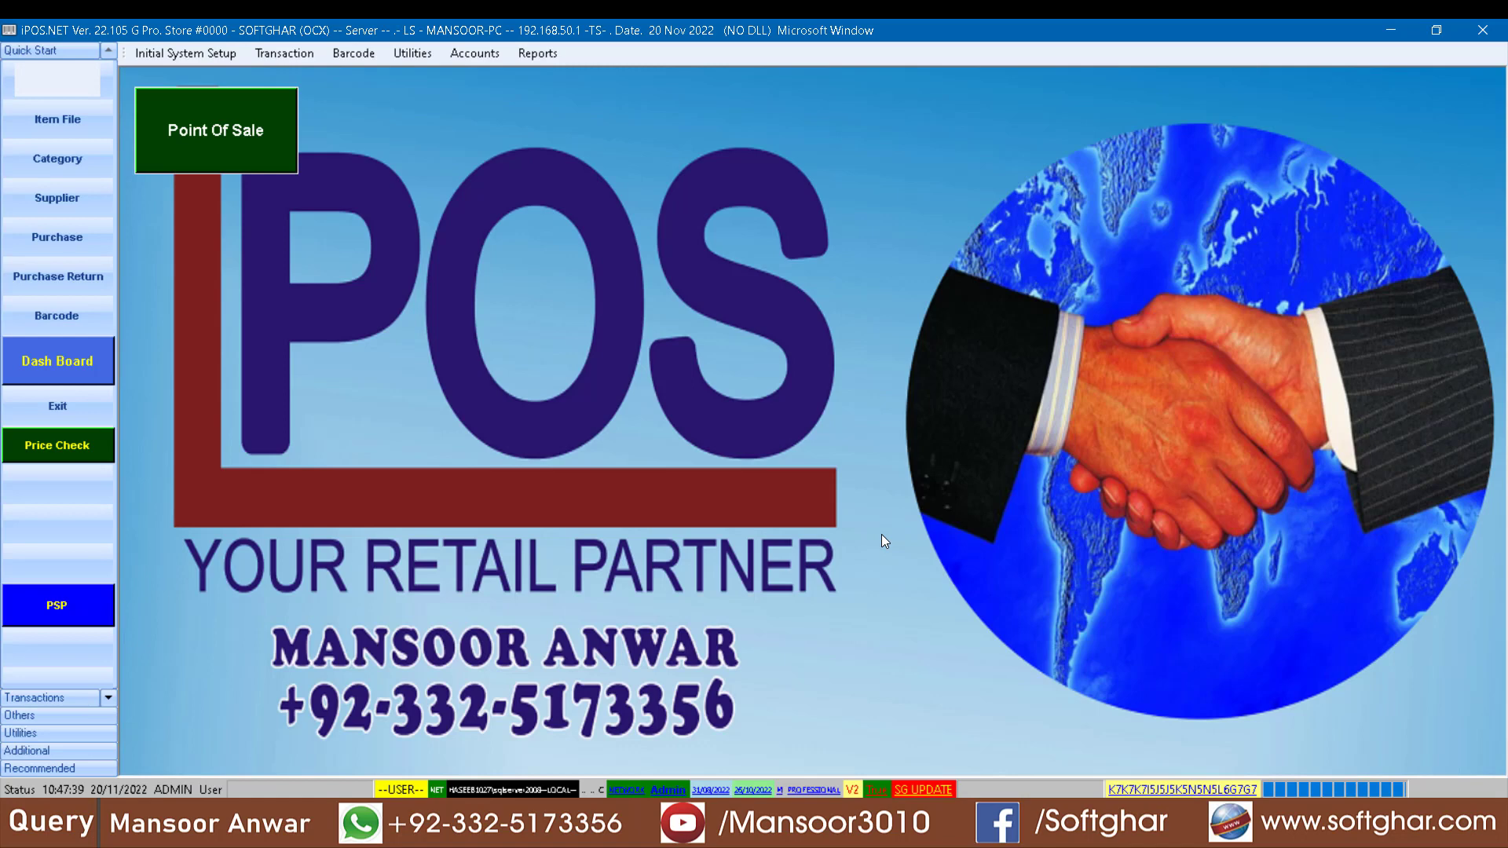
Step: Set the sale price of item 1004 to 500 in the item file, save the record and close the file
{"action": "left_click", "coordinate": [57, 119]}
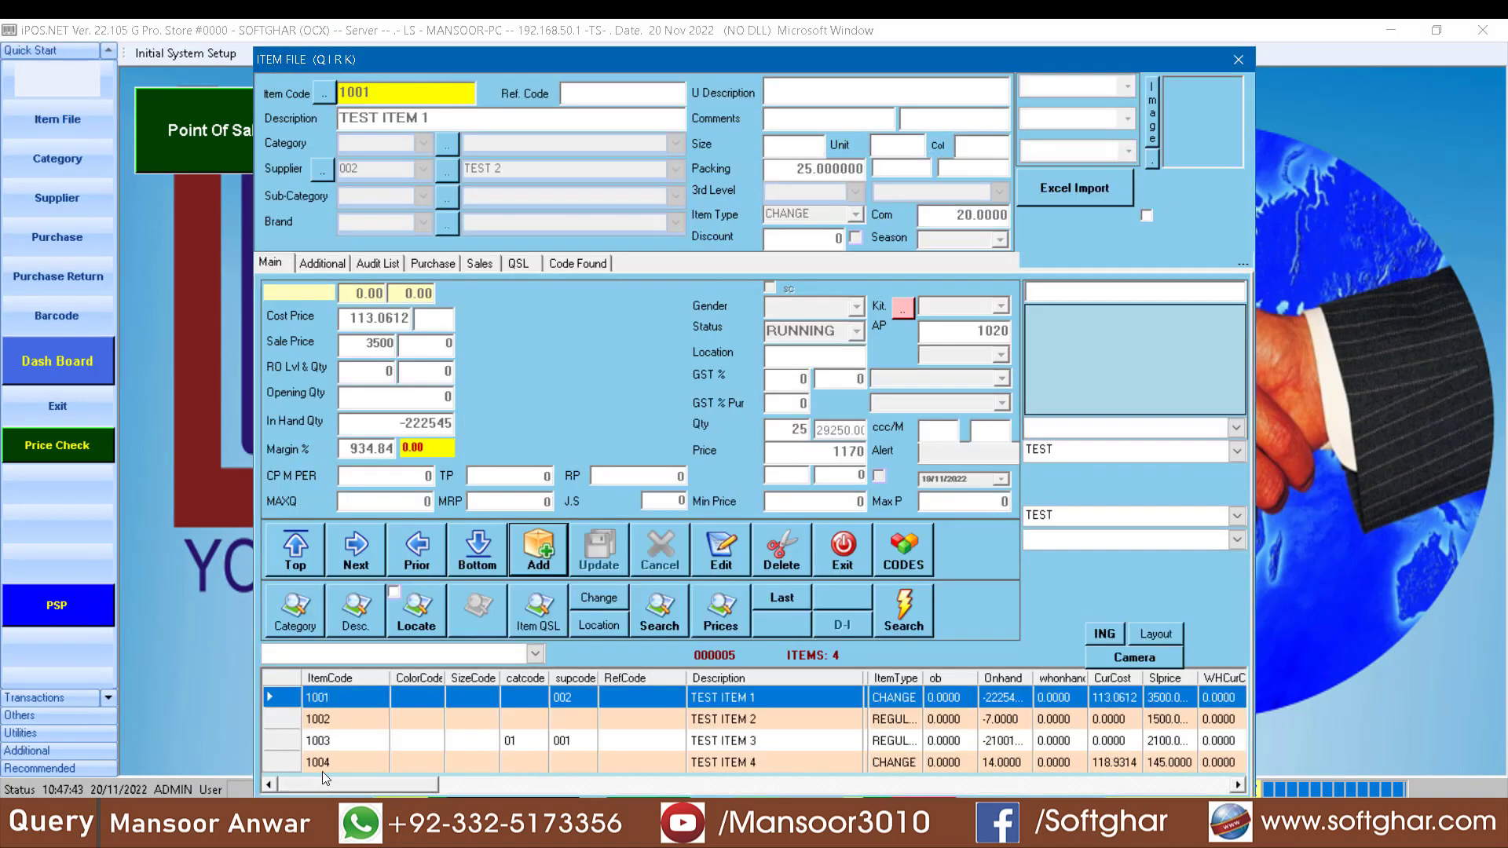
{"action": "left_click", "coordinate": [327, 762]}
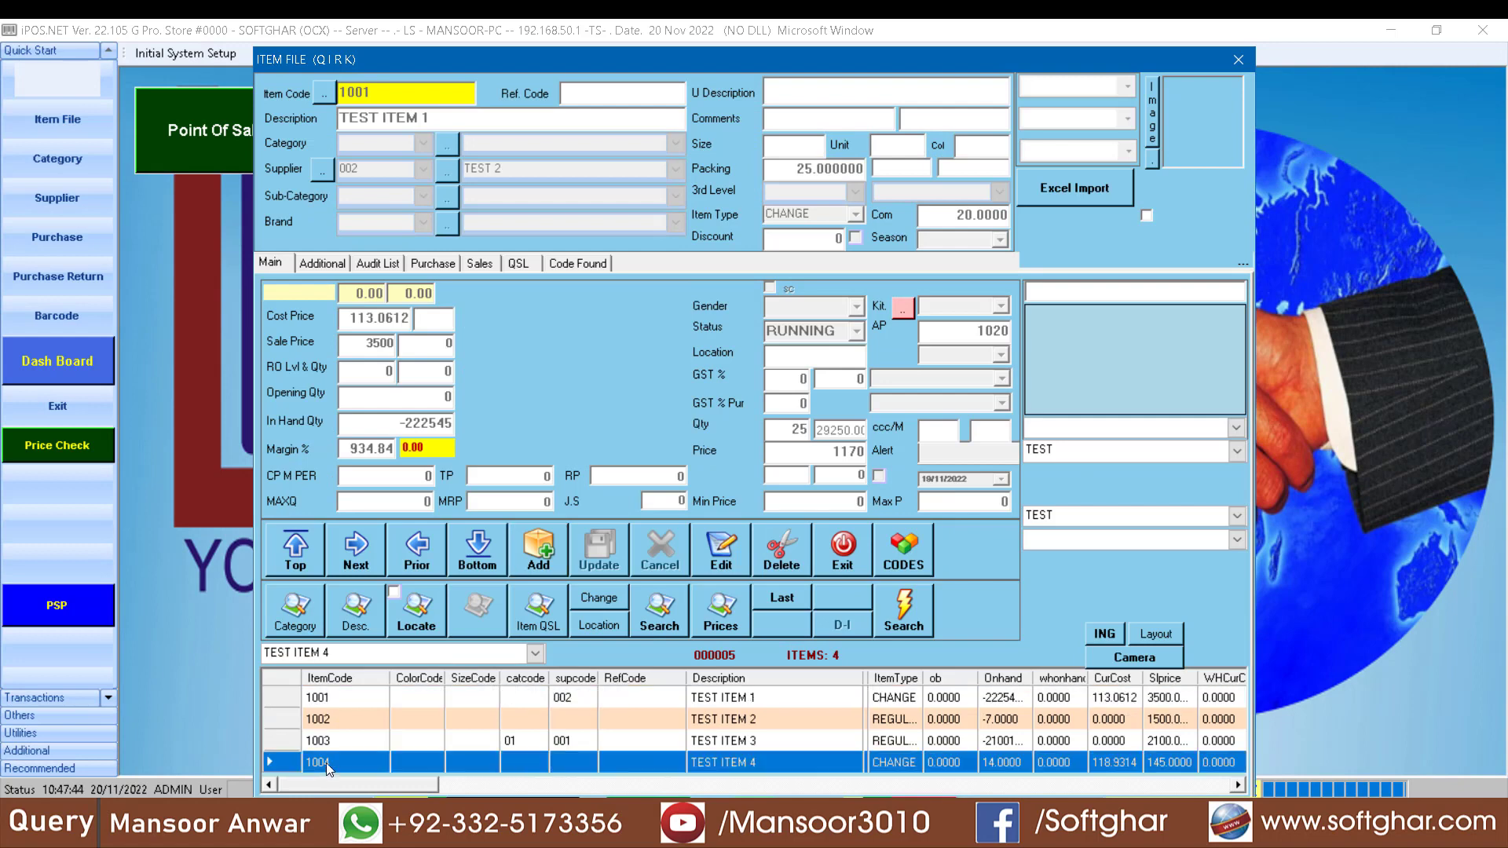
{"action": "left_click", "coordinate": [721, 554]}
{"action": "left_click", "coordinate": [352, 344]}
{"action": "type", "text": "500"}
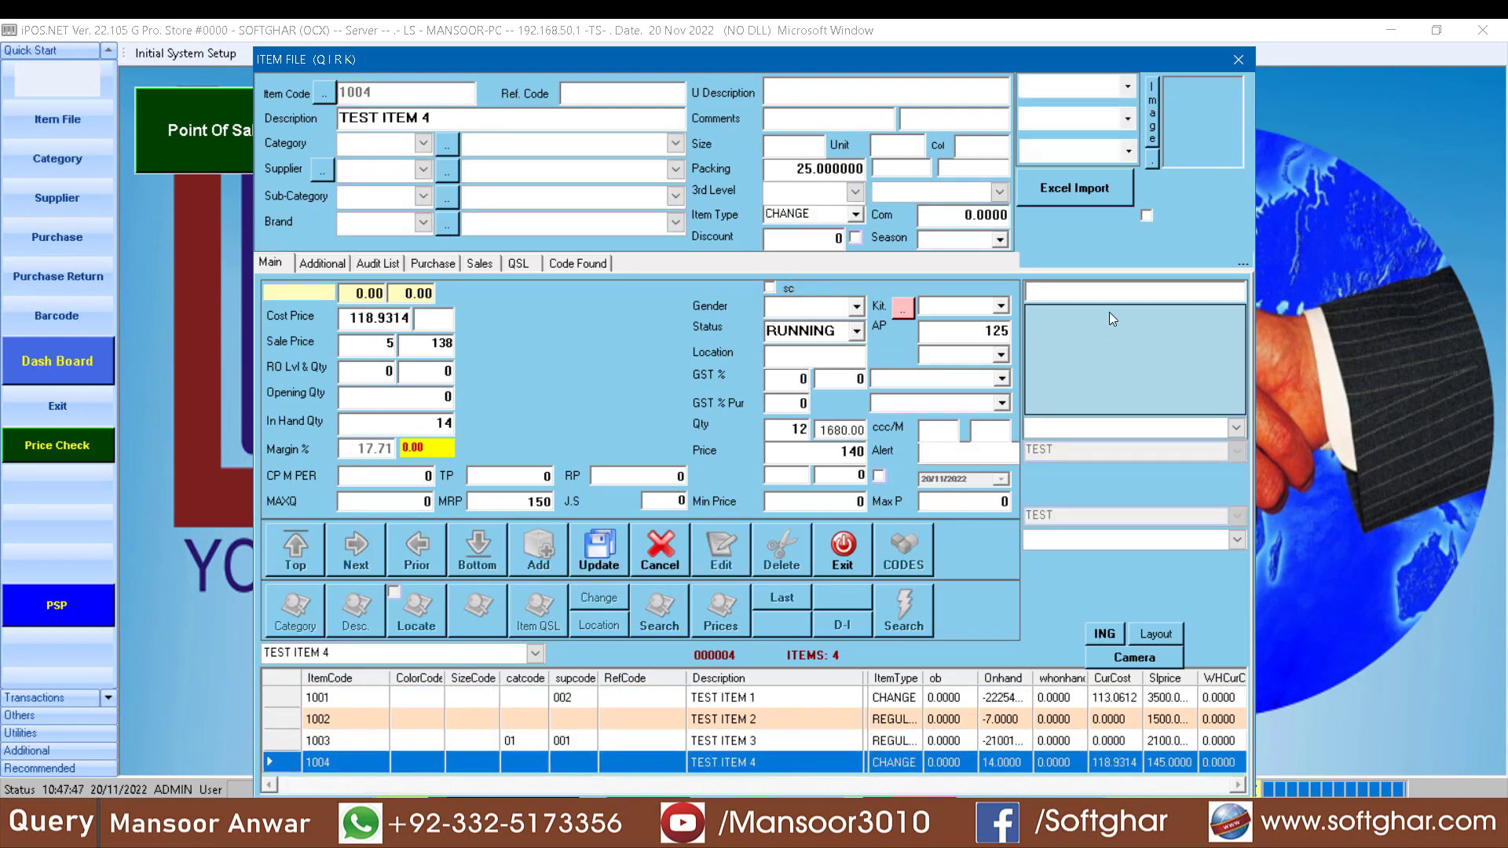
{"action": "left_click", "coordinate": [599, 554]}
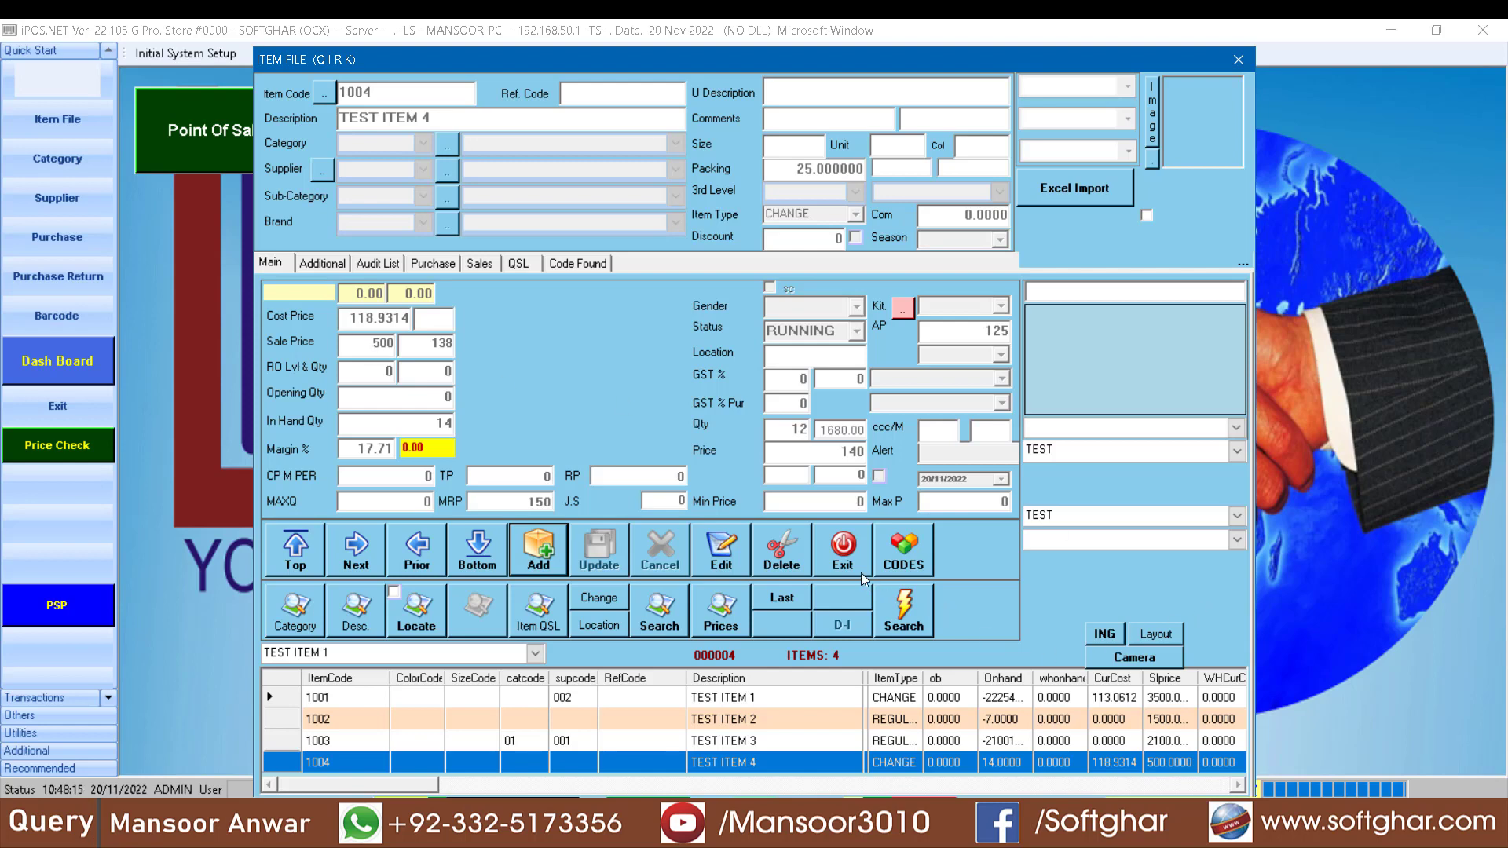
{"action": "left_click", "coordinate": [843, 550]}
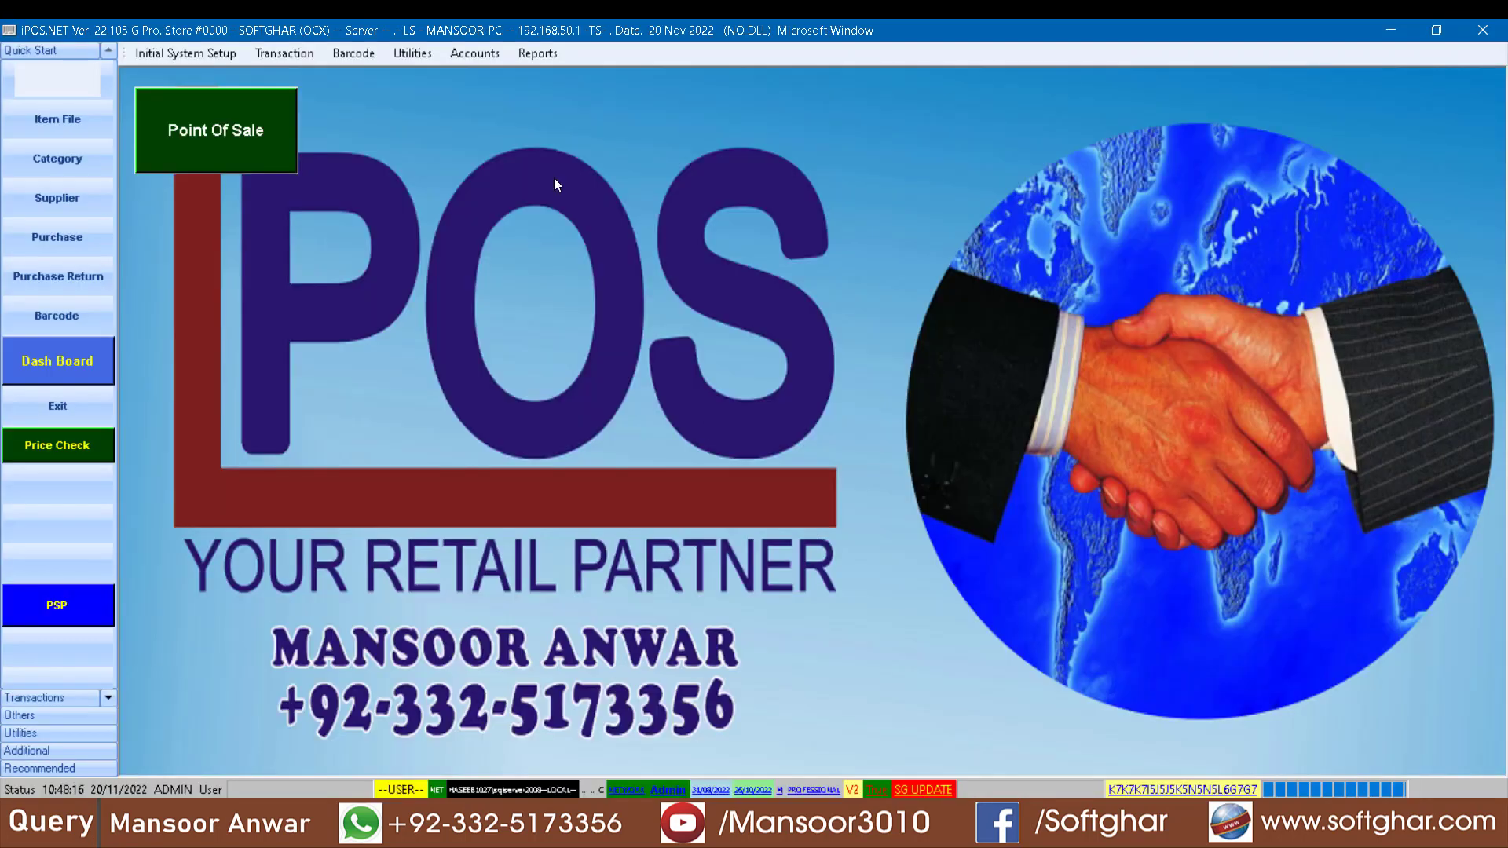
Step: Open the periodic sale report and bring up its activity log
{"action": "left_click", "coordinate": [542, 55]}
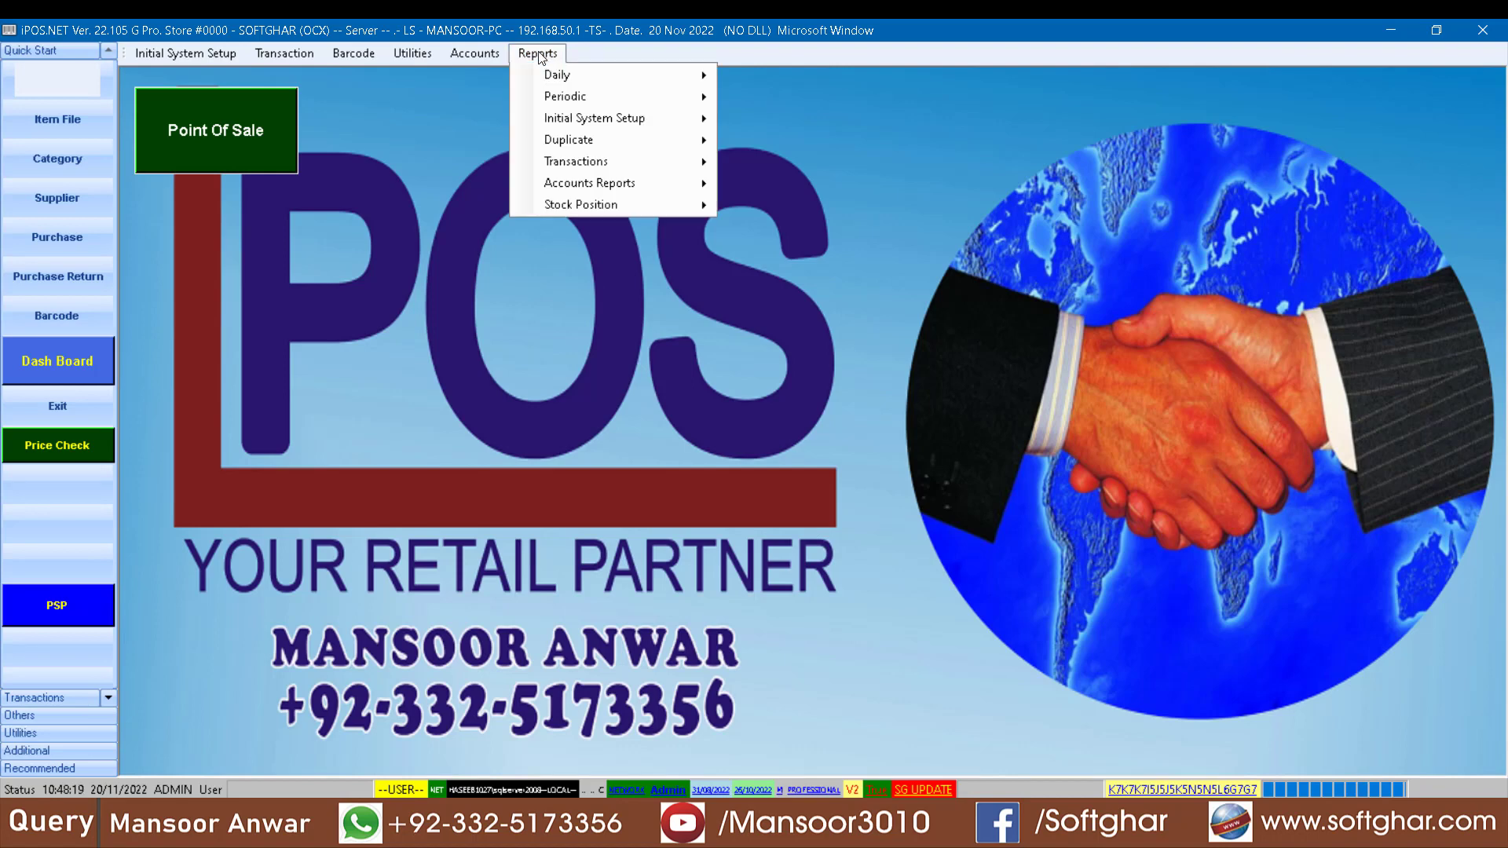
{"action": "mouse_move", "coordinate": [567, 96]}
{"action": "mouse_move", "coordinate": [834, 96]}
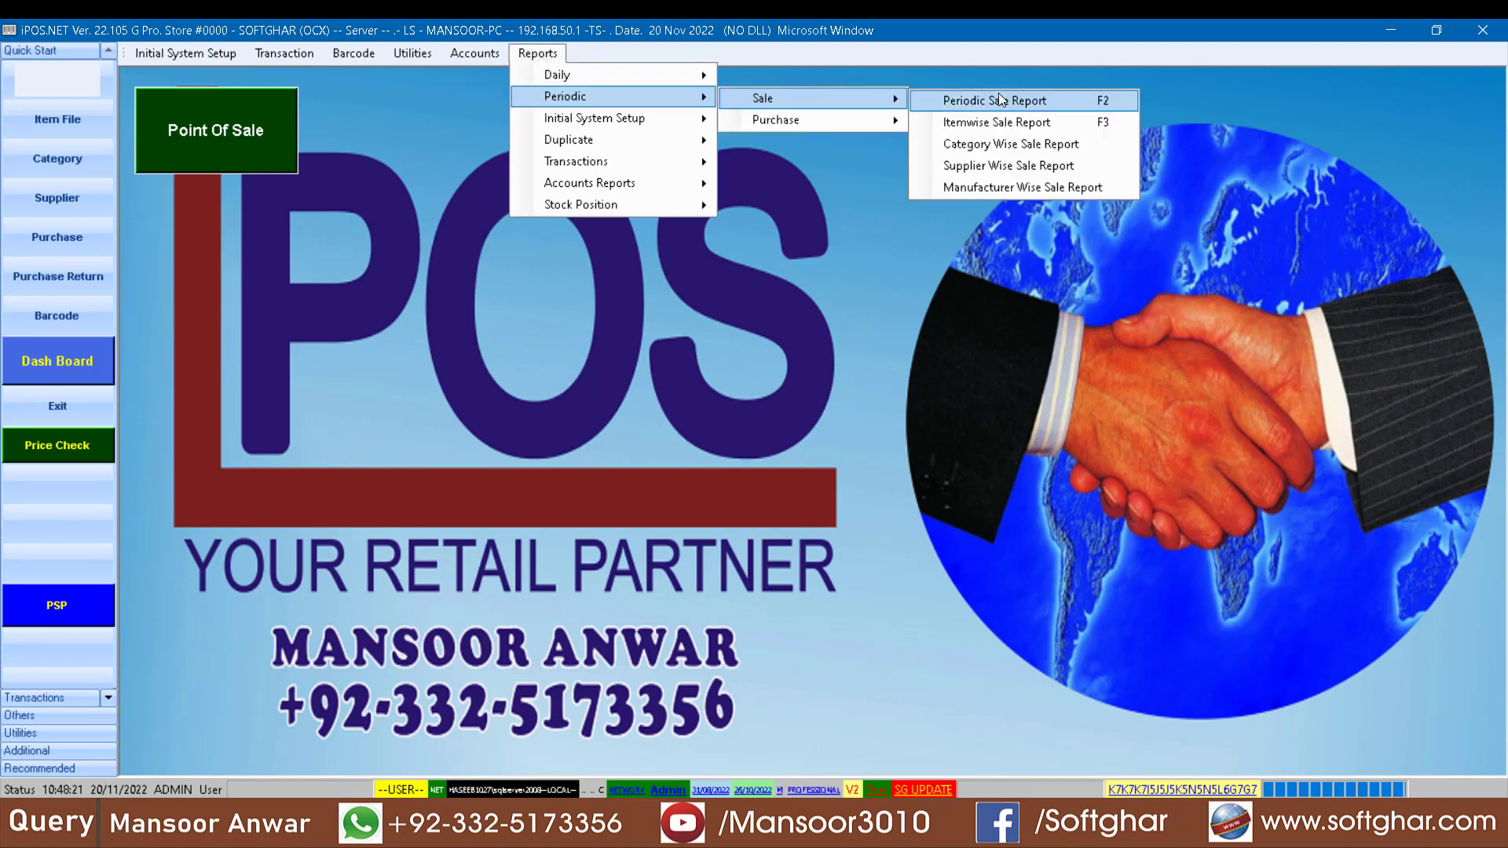
{"action": "left_click", "coordinate": [1067, 100]}
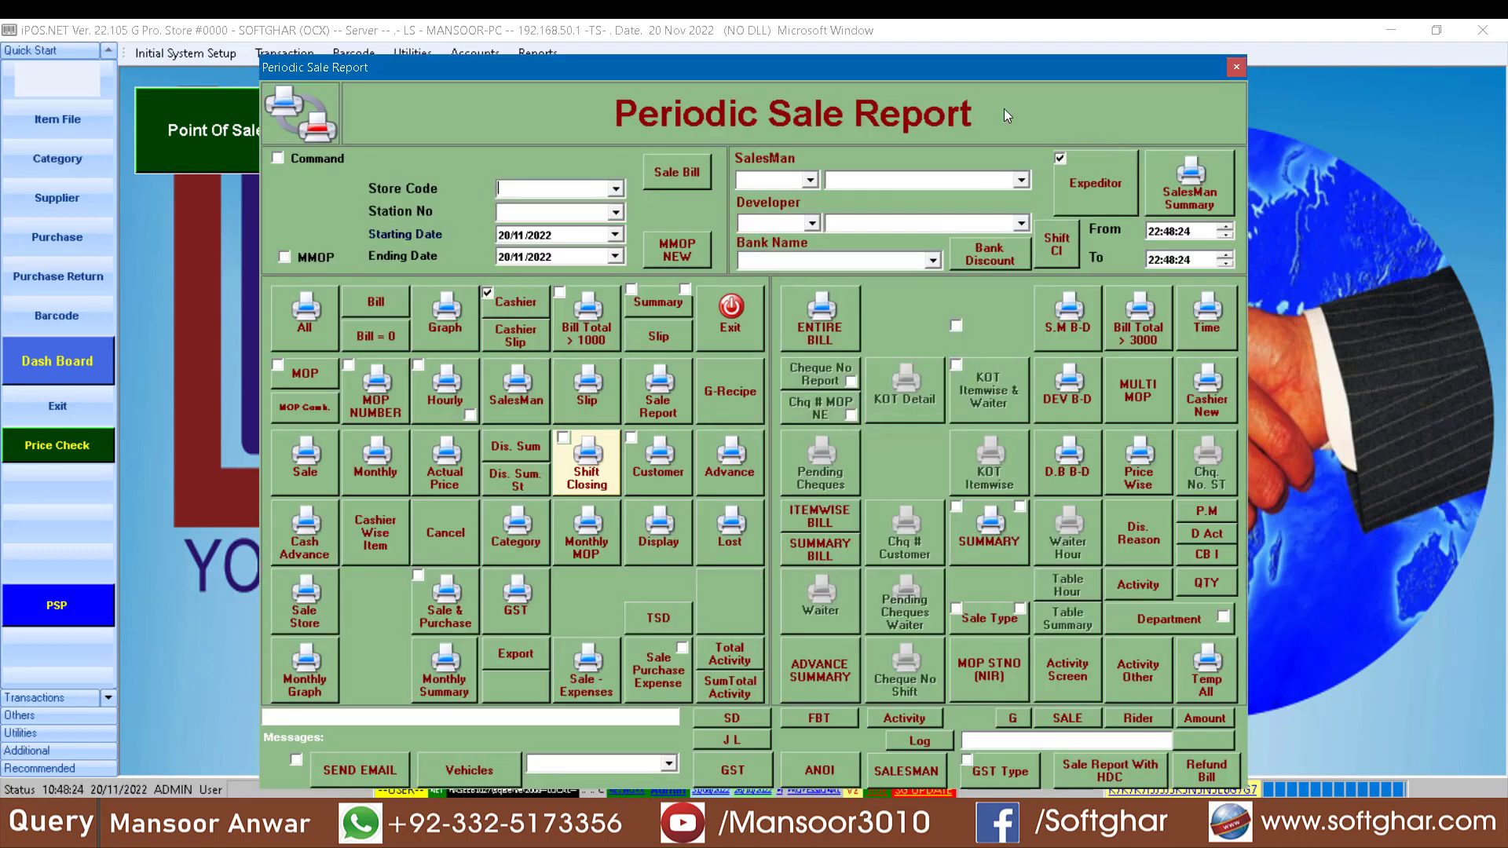
{"action": "left_click", "coordinate": [932, 739]}
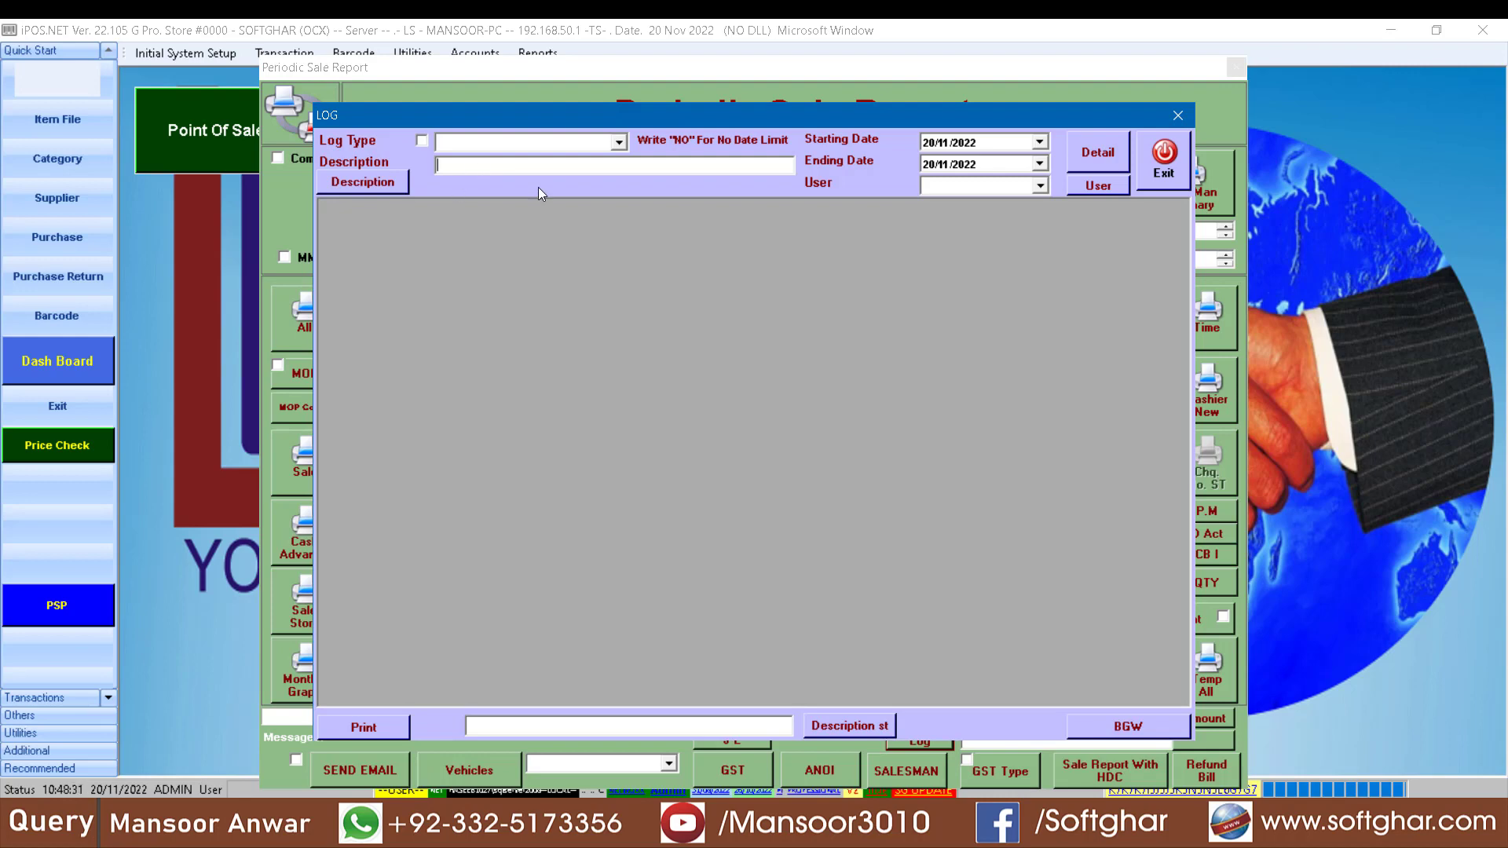
Step: List the log entries whose description contains item 1001, with the starting date set to 15/11/2022
{"action": "left_click", "coordinate": [929, 145]}
{"action": "type", "text": "15"}
{"action": "left_click", "coordinate": [482, 172]}
{"action": "left_click", "coordinate": [373, 188]}
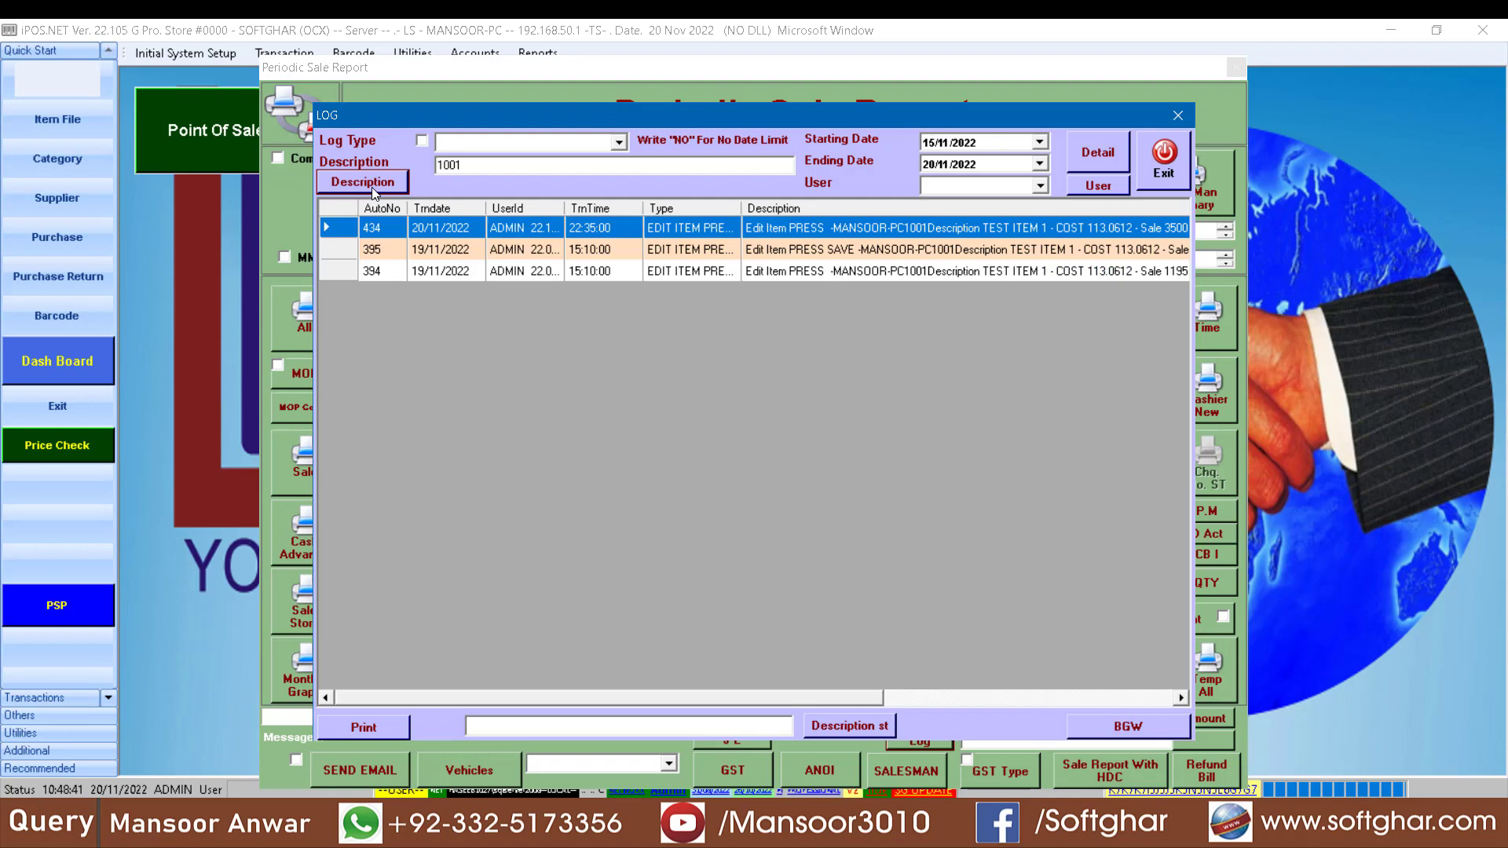
Step: Generate the printable log report for item 1001, check the latest edit entry's time and description, and close the report
{"action": "left_click", "coordinate": [376, 732]}
{"action": "left_click", "coordinate": [864, 560]}
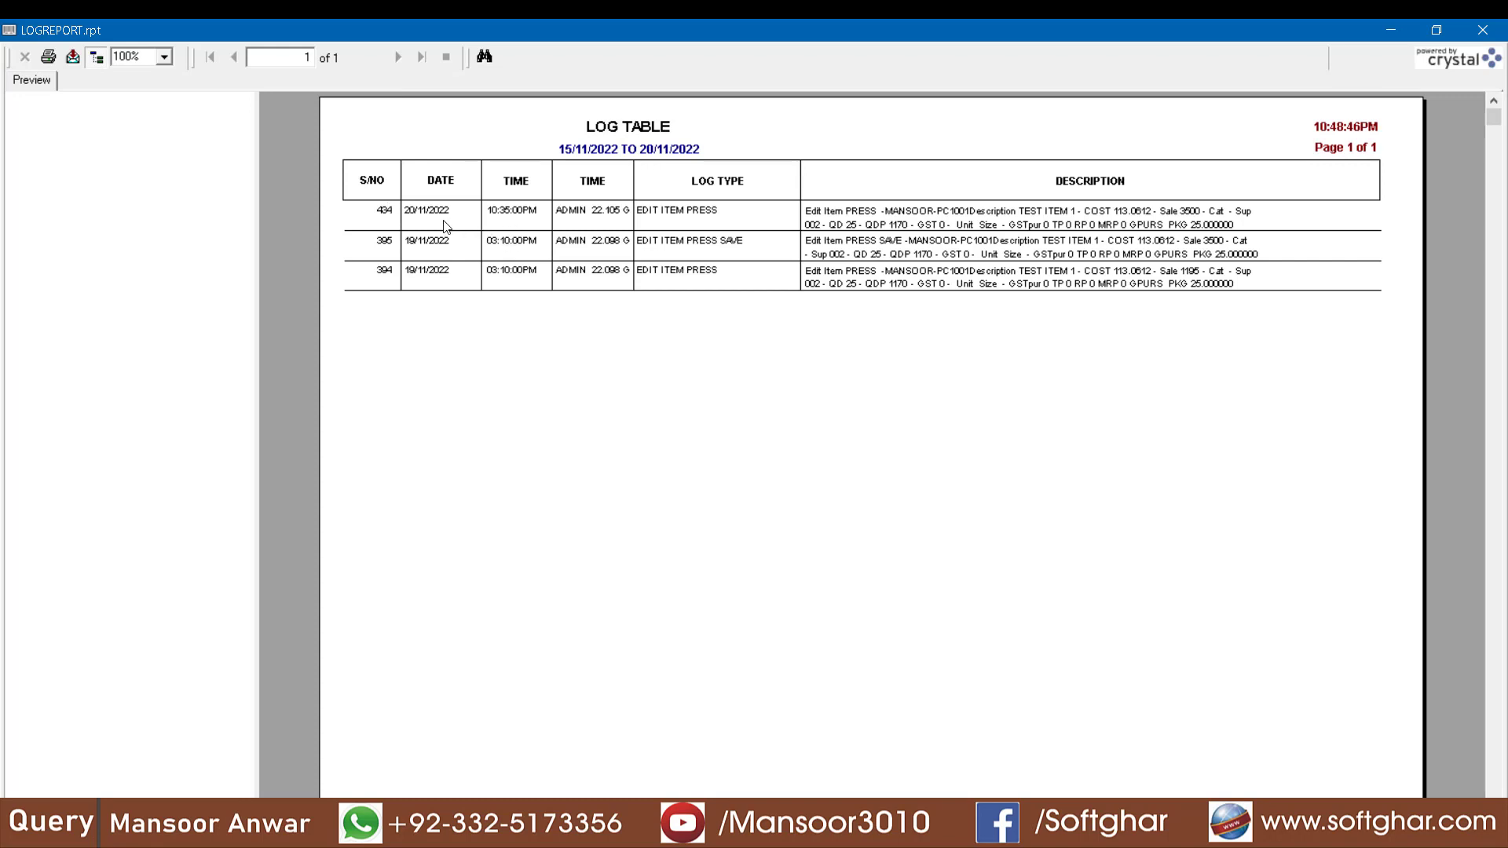
{"action": "left_click", "coordinate": [525, 212]}
{"action": "left_click", "coordinate": [961, 214]}
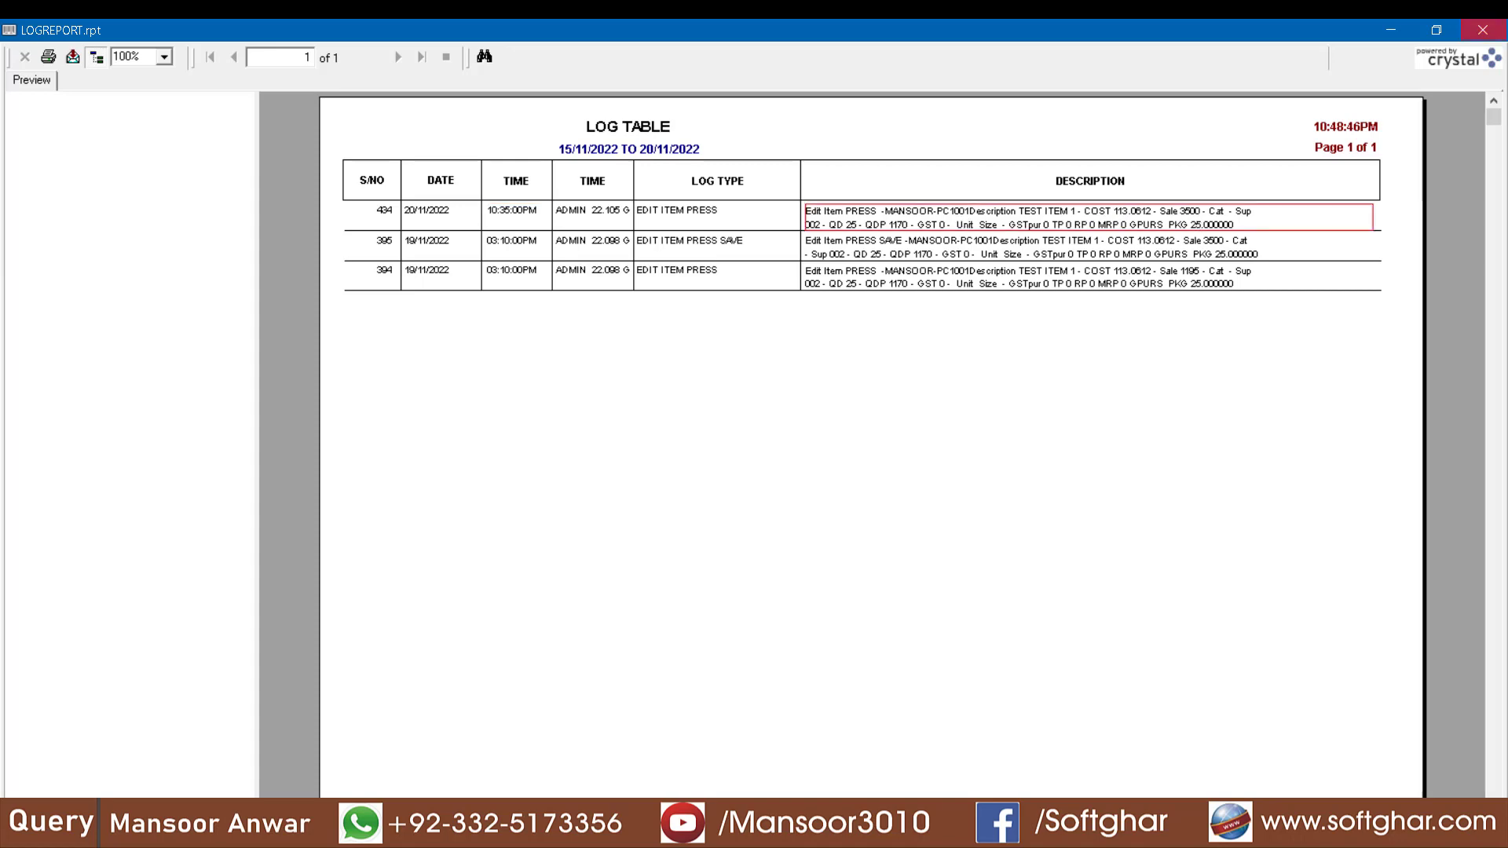
{"action": "key", "text": "Escape"}
Step: Filter the log by description 1004 and generate its printable log report with the default print setup
{"action": "left_click", "coordinate": [476, 166]}
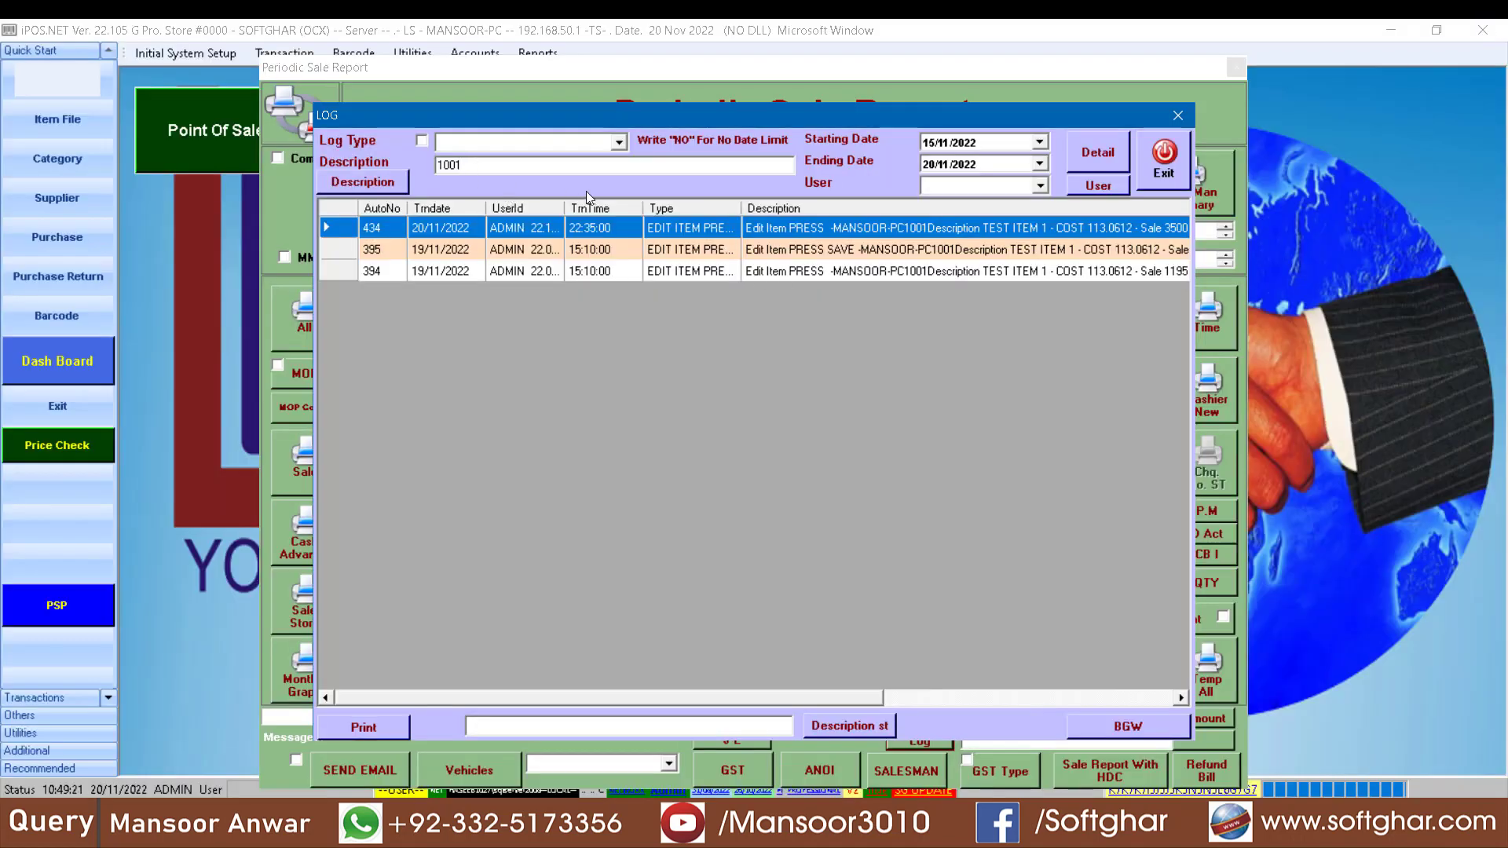
{"action": "type", "text": "4"}
{"action": "key", "text": "Return"}
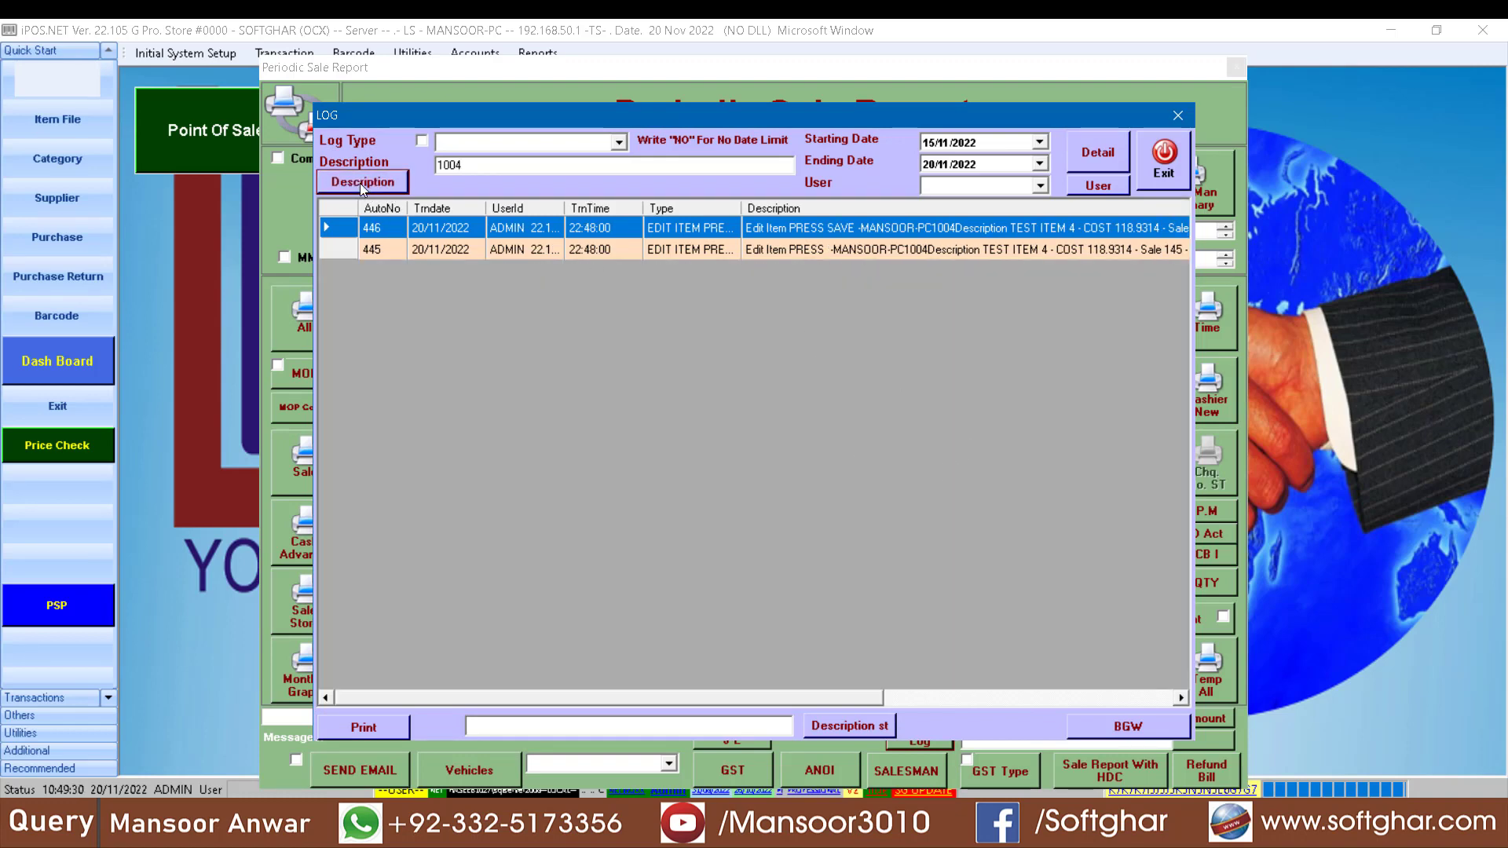
{"action": "left_click", "coordinate": [385, 709]}
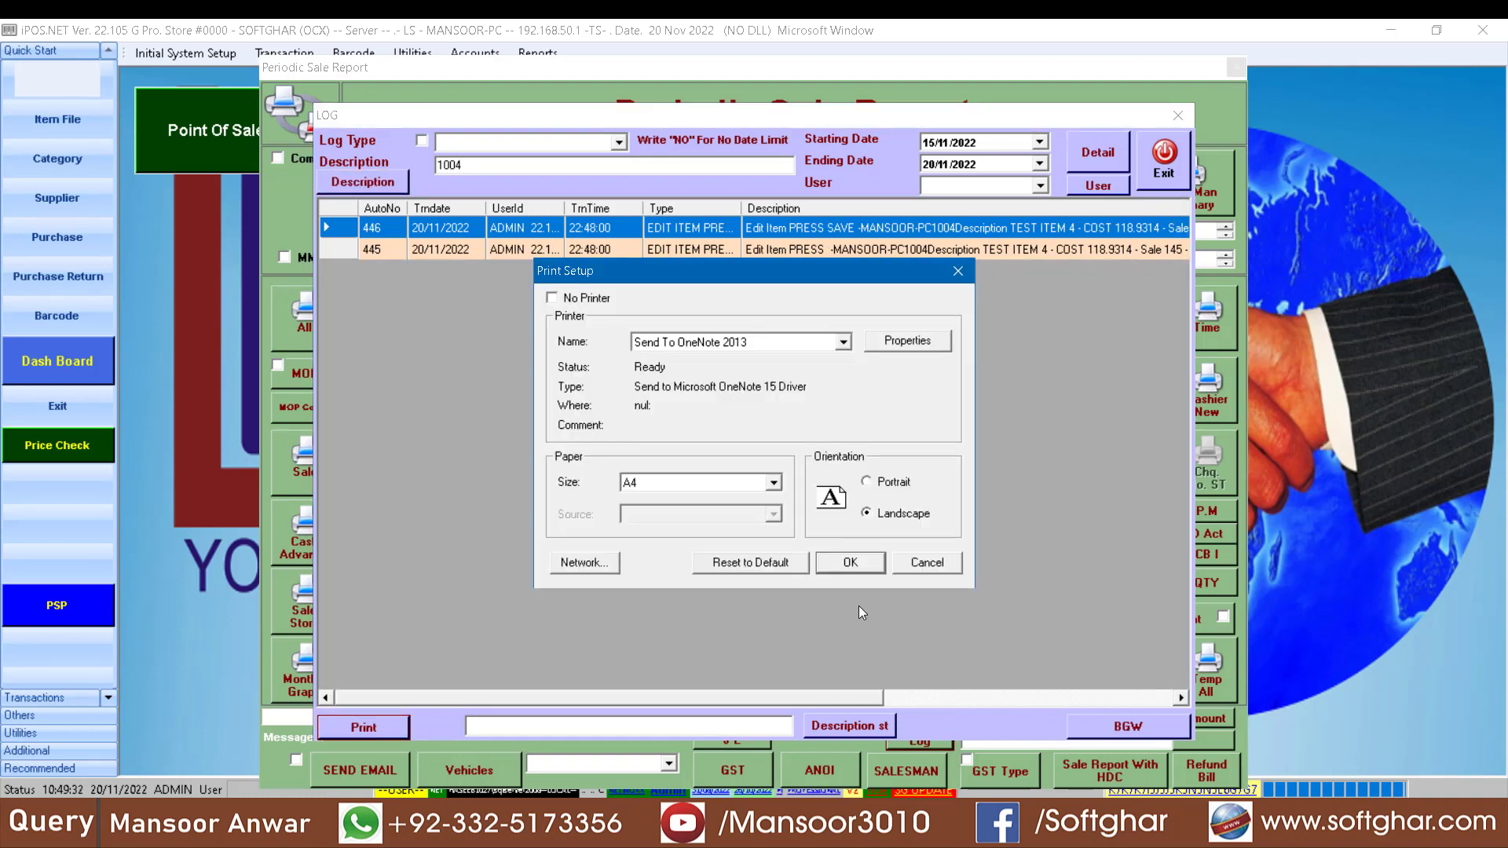
{"action": "left_click", "coordinate": [846, 563]}
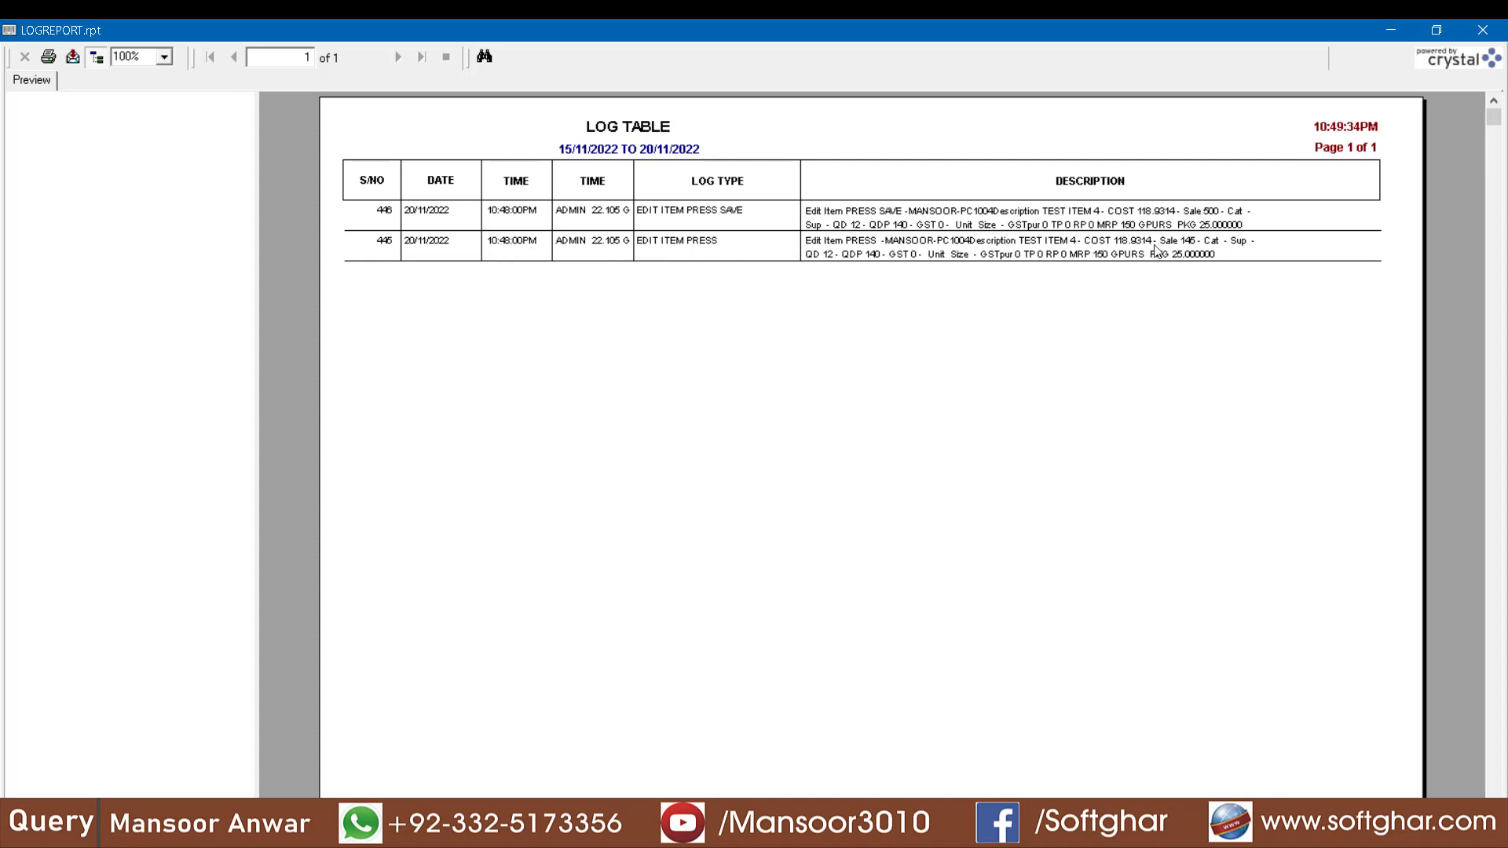
Step: Compare the cost and sale prices in TEST ITEM 4's two edit entries, then close the log report
{"action": "left_click", "coordinate": [1190, 247]}
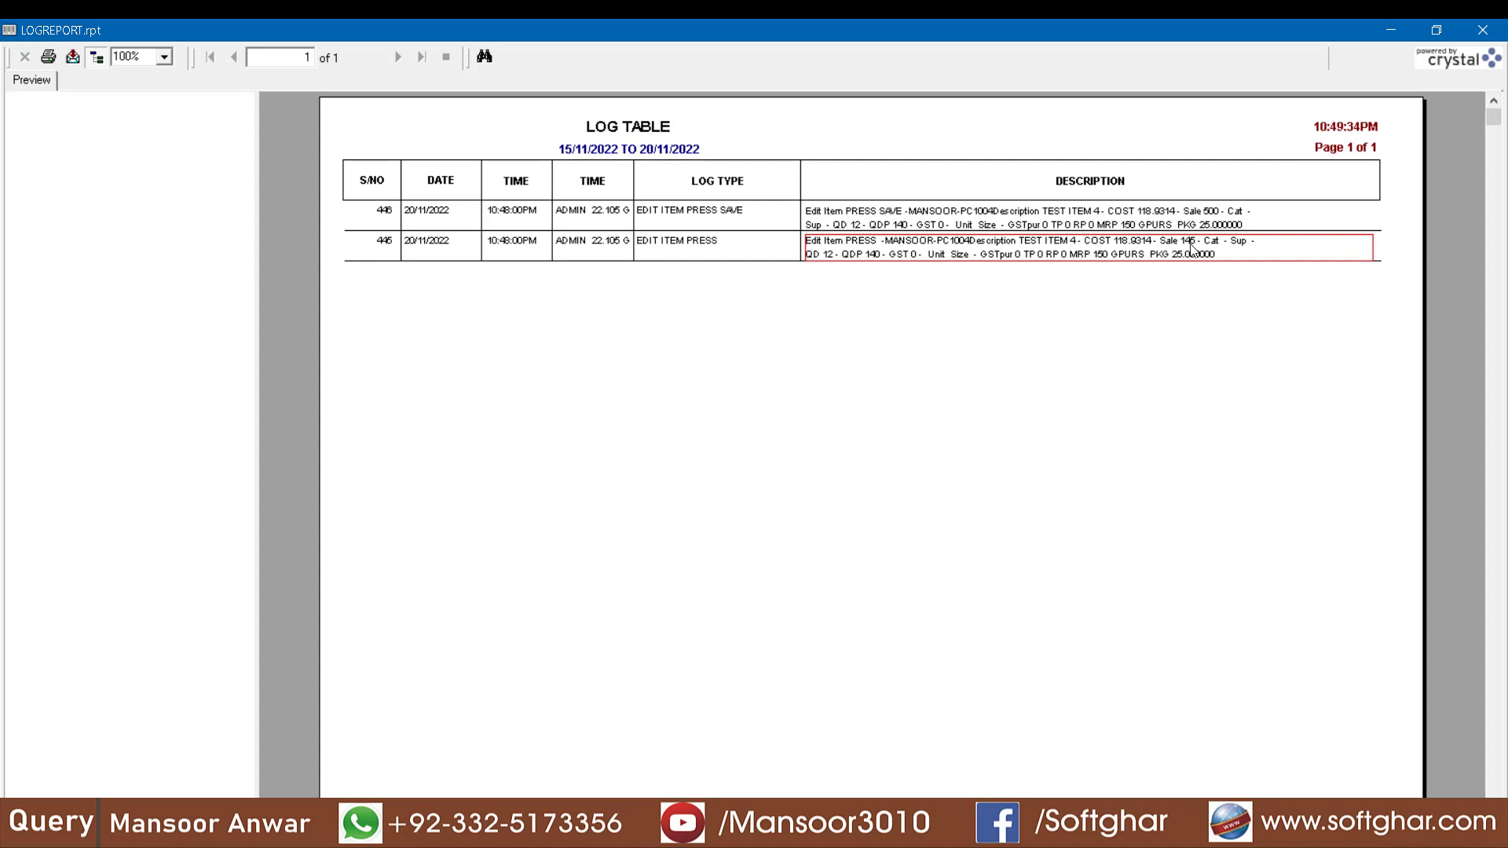
{"action": "left_click", "coordinate": [950, 217]}
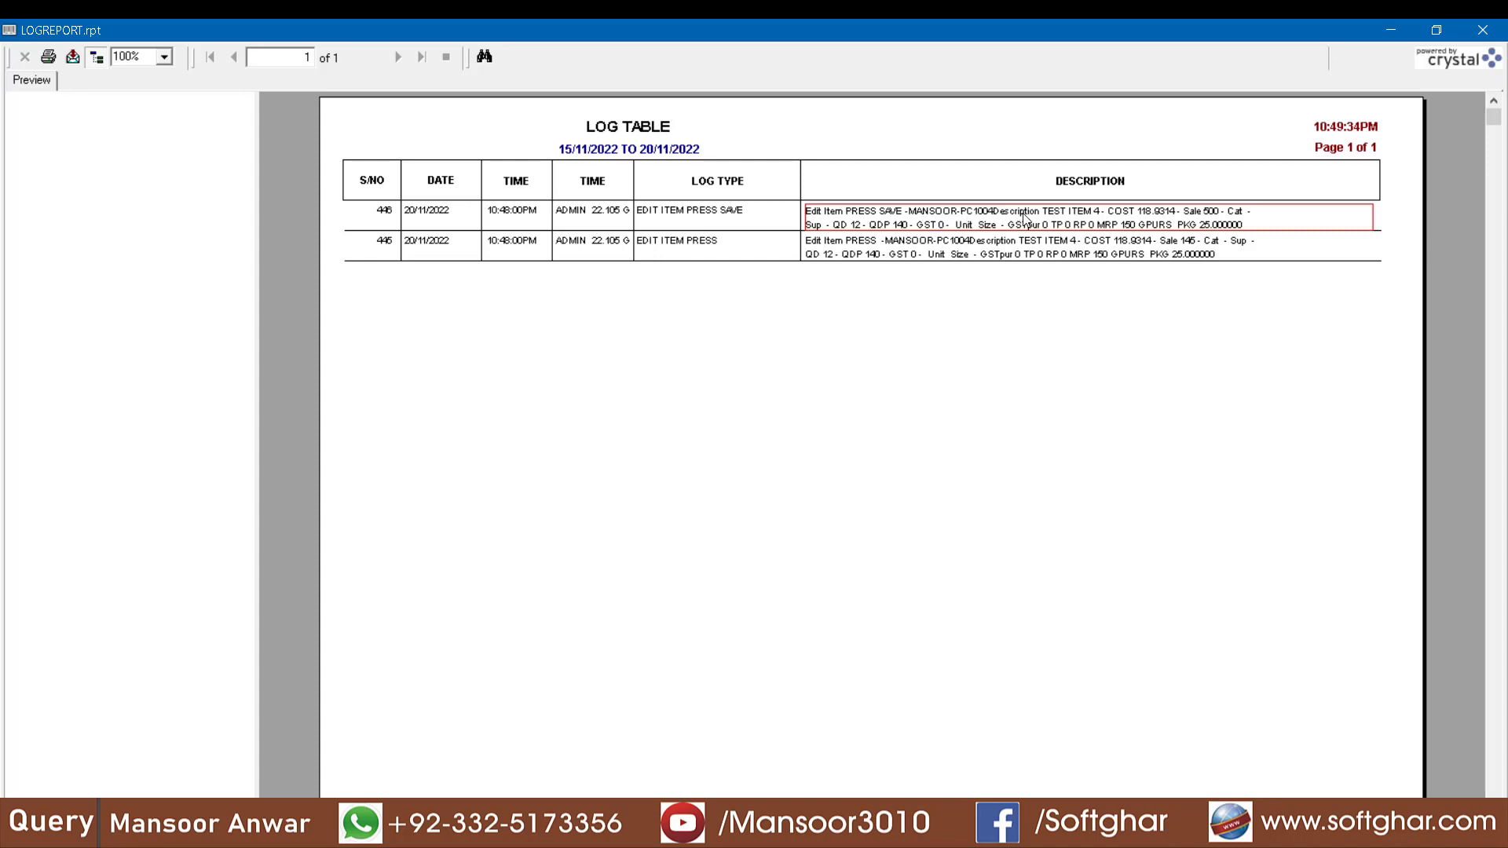
{"action": "left_click", "coordinate": [1109, 259]}
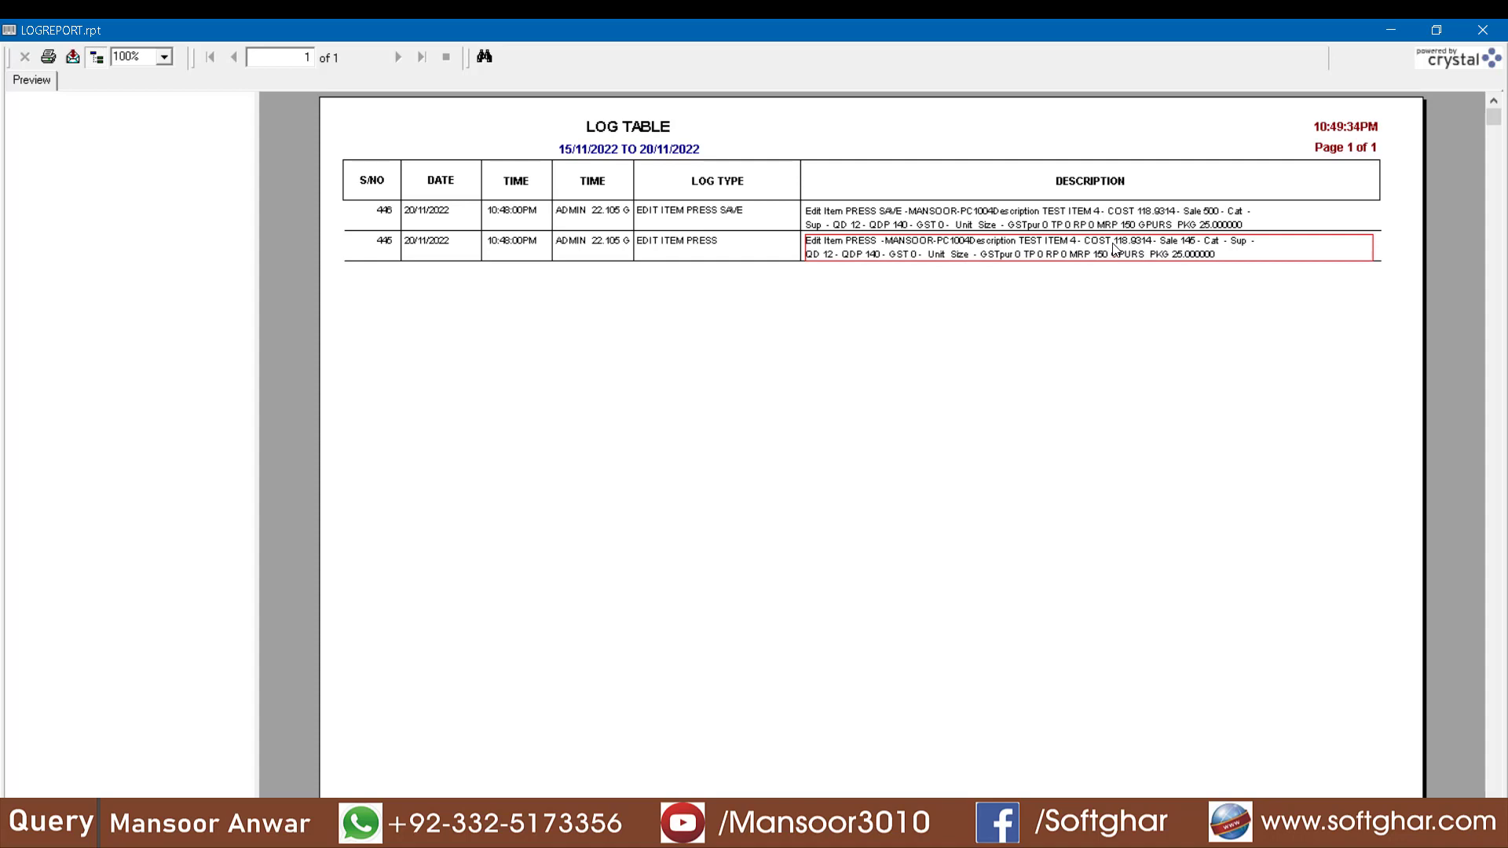
{"action": "left_click", "coordinate": [1116, 222]}
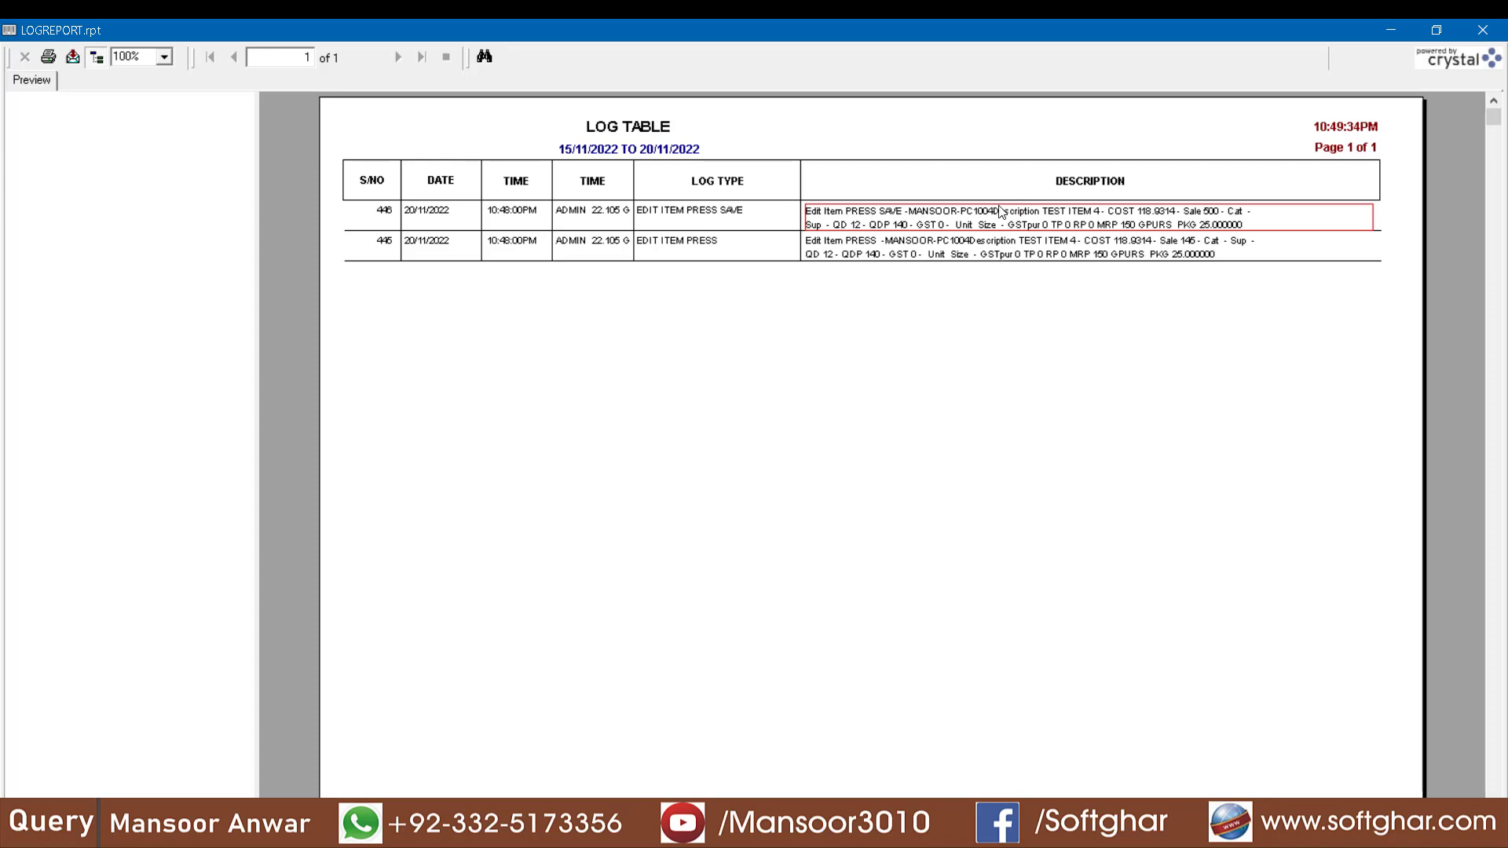
{"action": "key", "text": "alt+F4"}
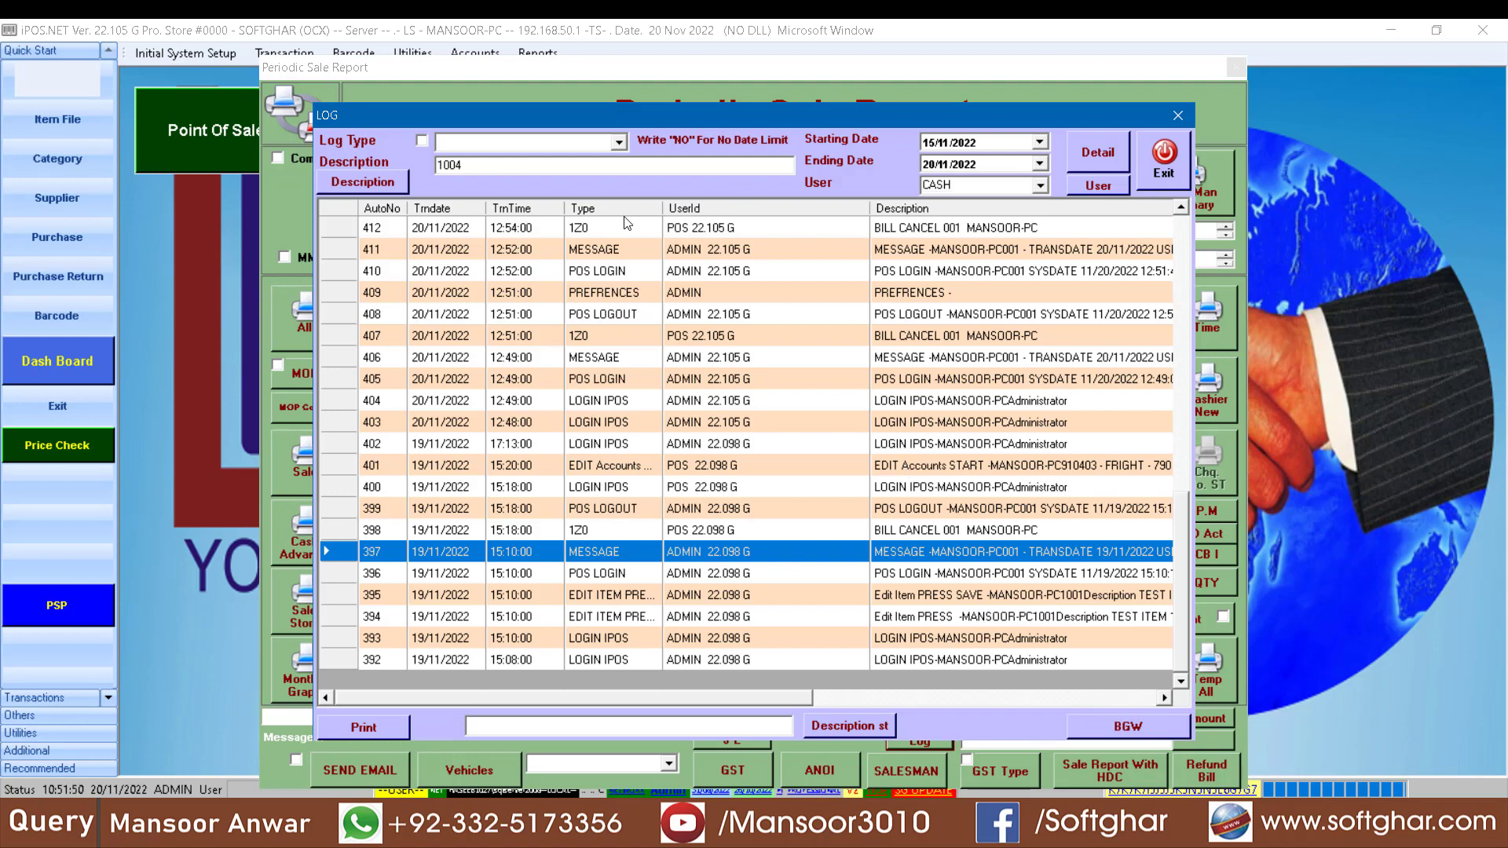
Step: List the log entries for item 1004 again with the starting date moved back to 15/11/2021
{"action": "left_click", "coordinate": [472, 169]}
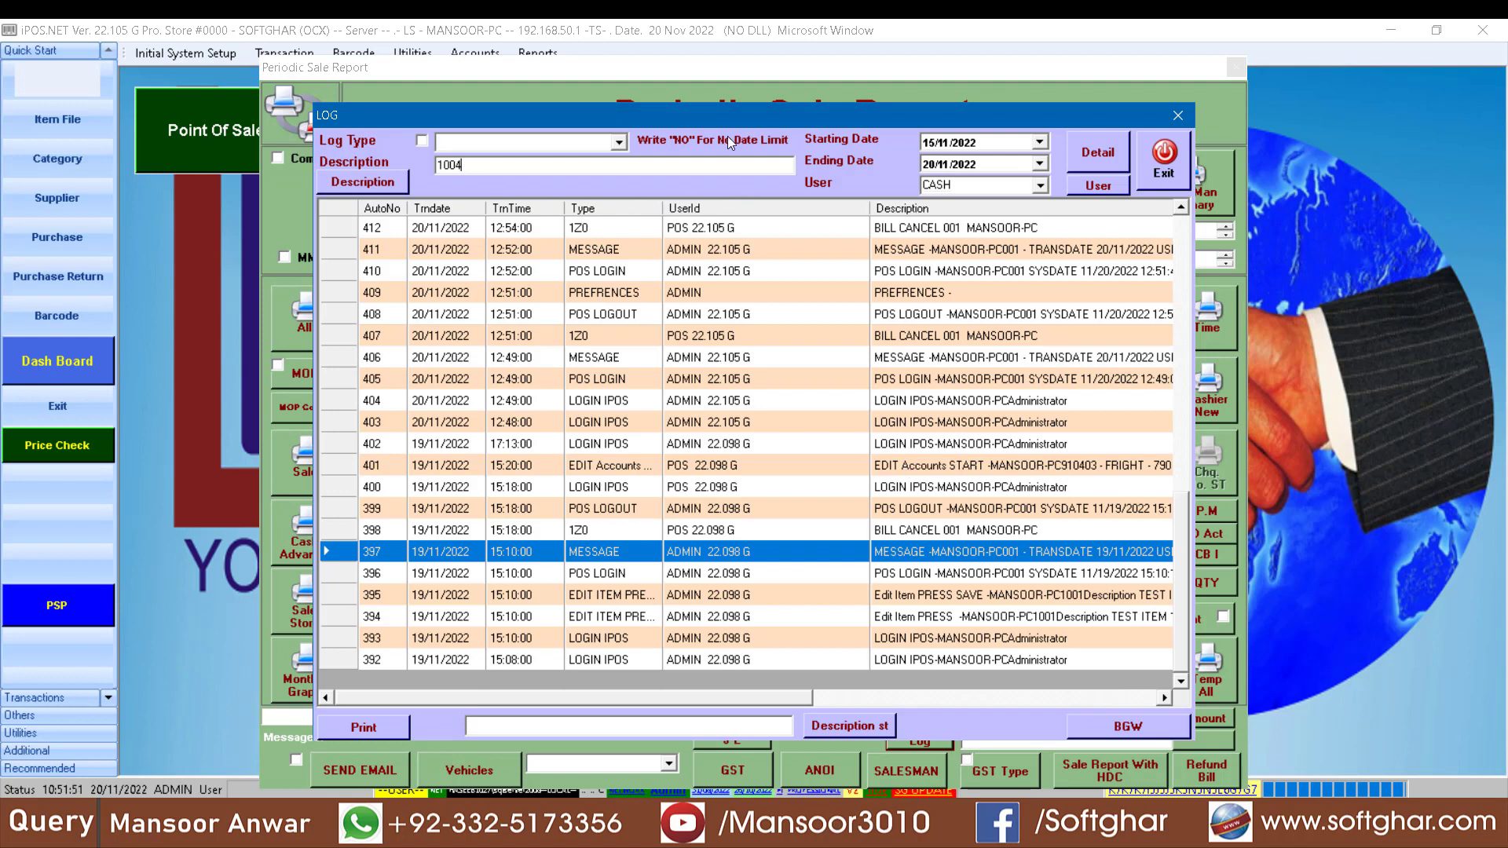
{"action": "left_click", "coordinate": [965, 146]}
{"action": "left_click", "coordinate": [372, 182]}
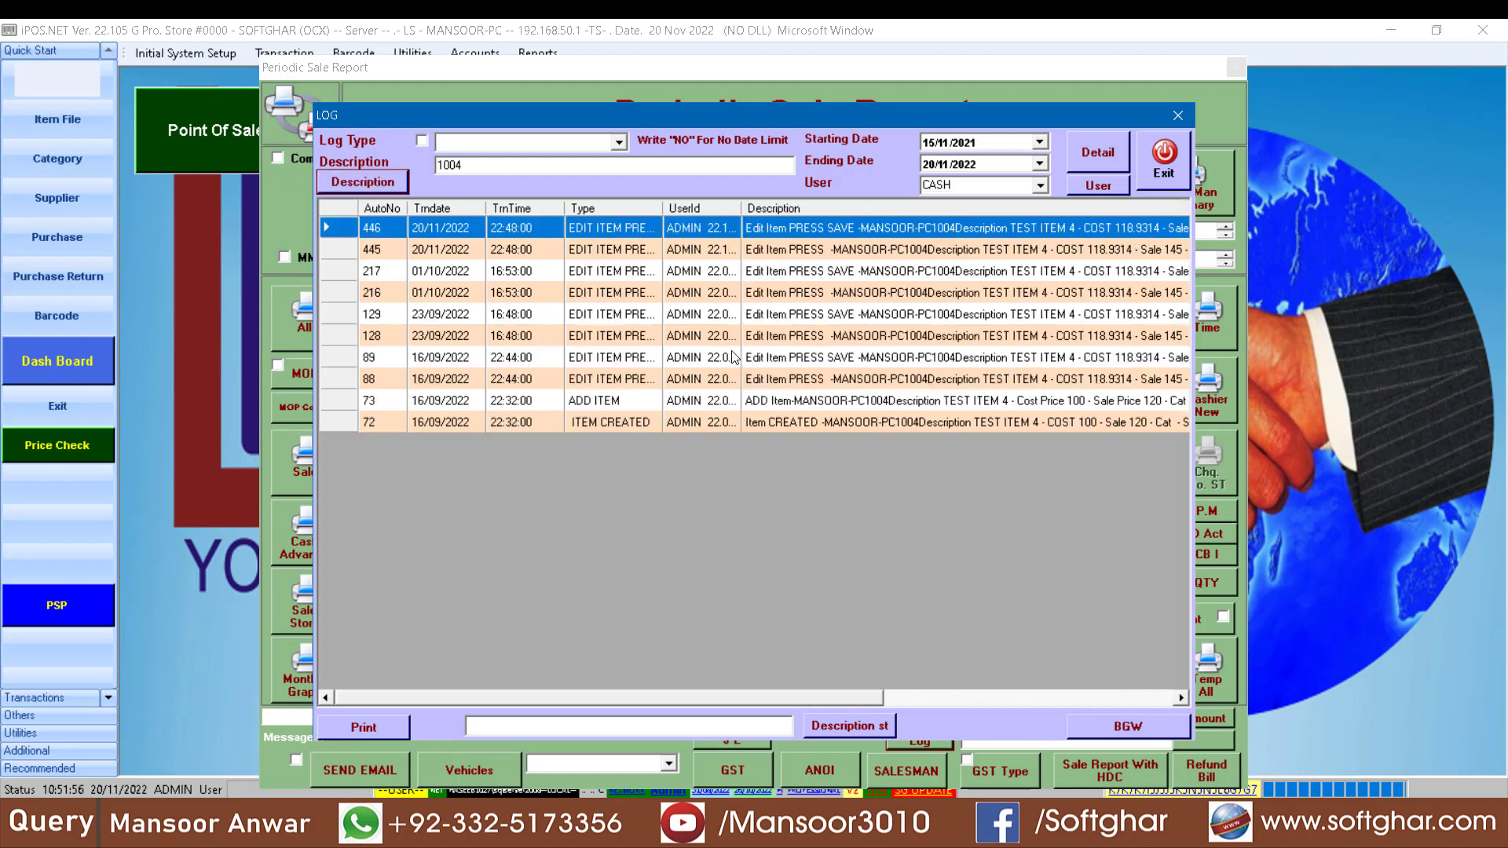
Step: Widen the log's Type column and examine item 1004's edit, add and creation entries
{"action": "left_click", "coordinate": [619, 253]}
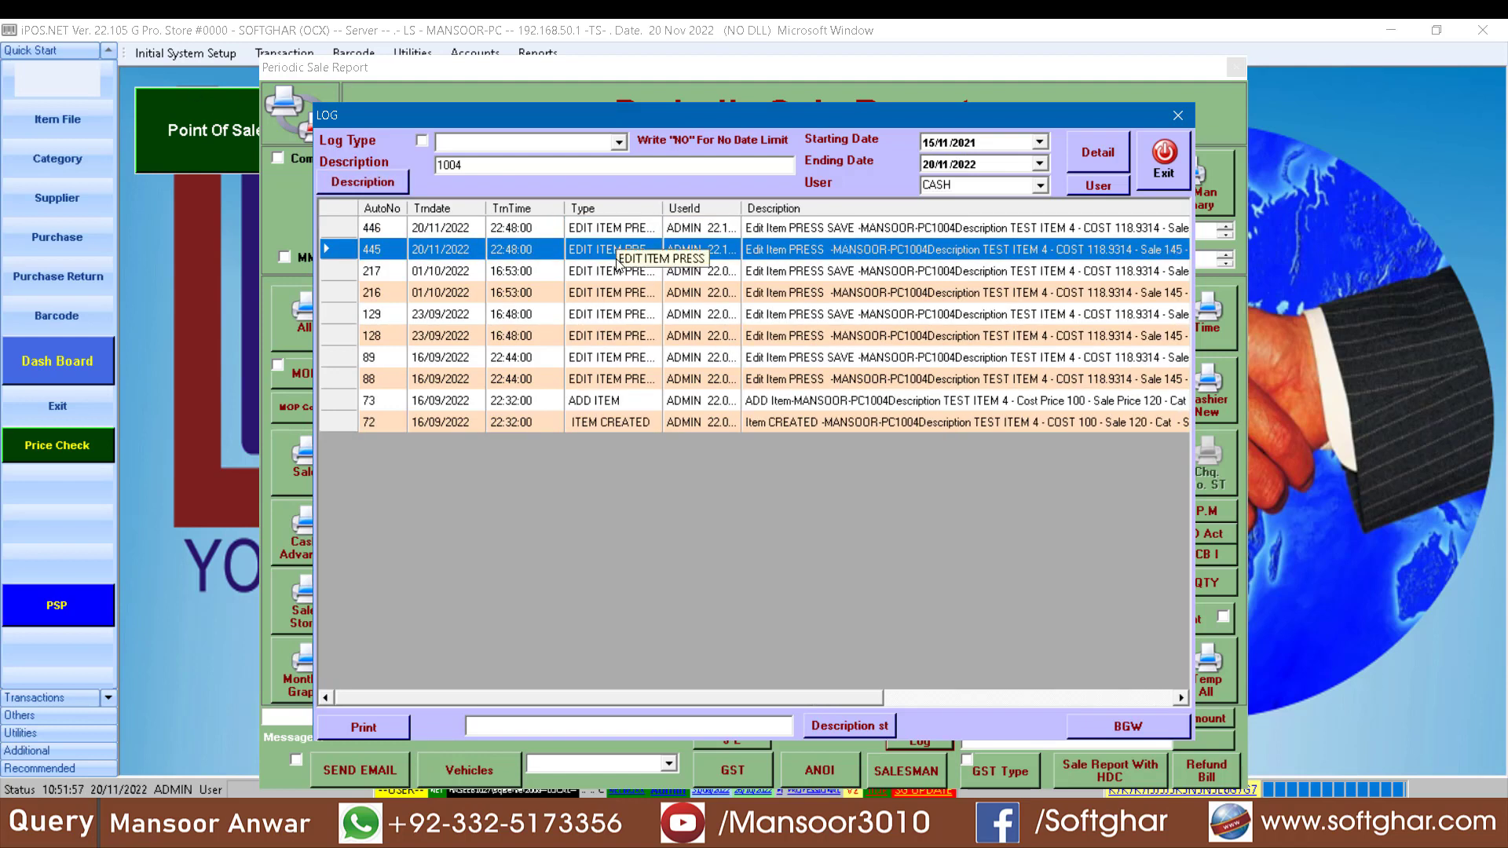
{"action": "left_click", "coordinate": [590, 402]}
{"action": "left_click", "coordinate": [615, 423]}
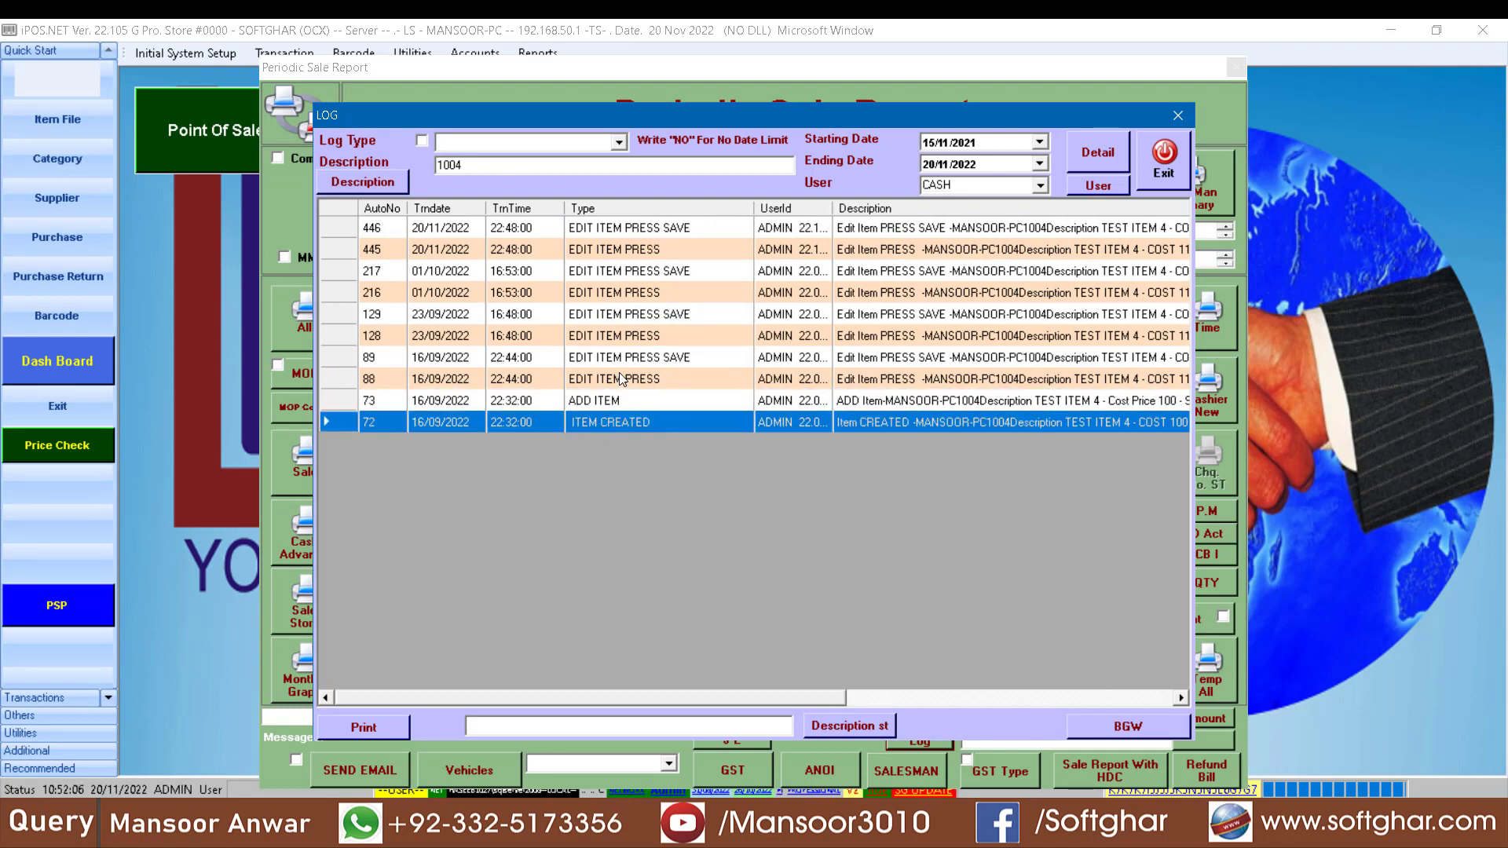
{"action": "left_click", "coordinate": [636, 360]}
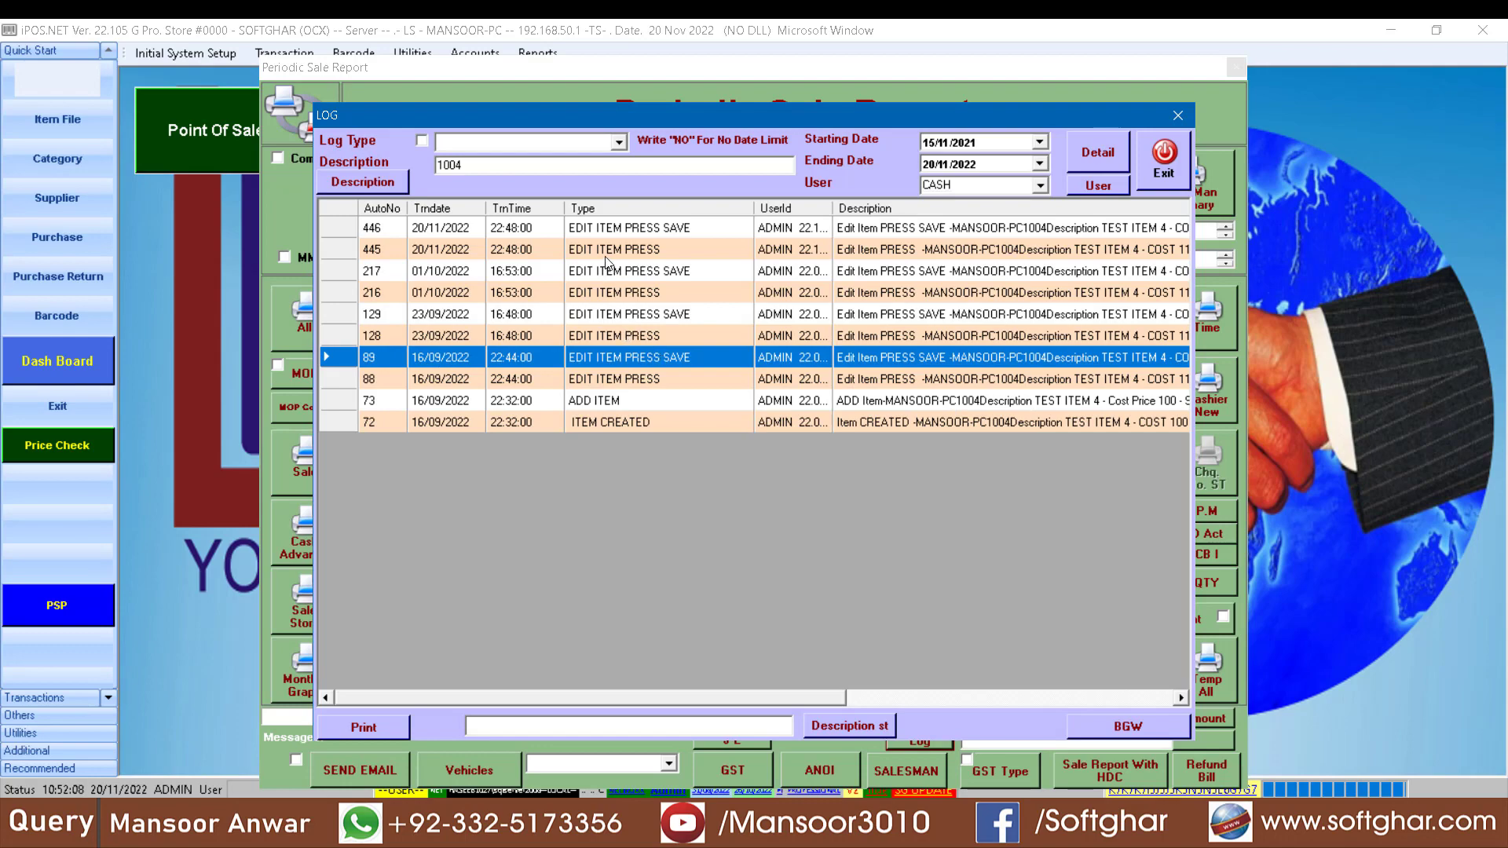